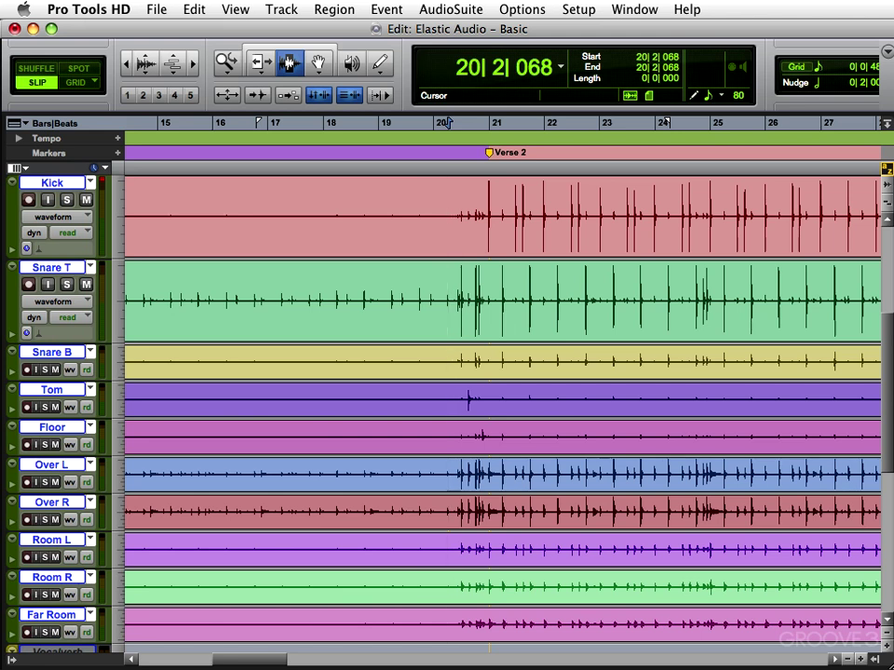
Zoom in near Verse 2 and set the drums' Elastic Audio plug-in to Rhythmic
key("super+bracketright")
left_click(406, 122)
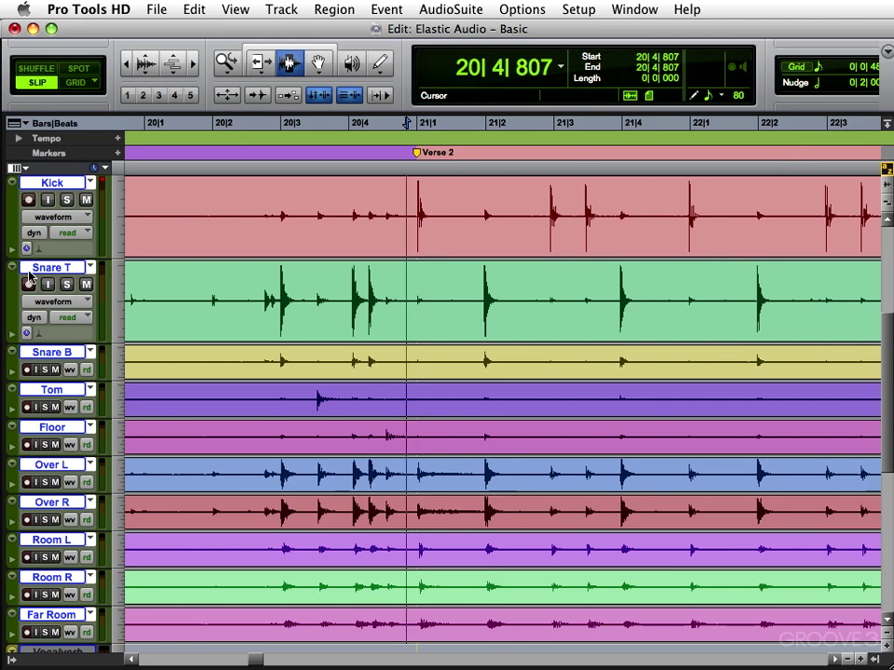
left_click(27, 249)
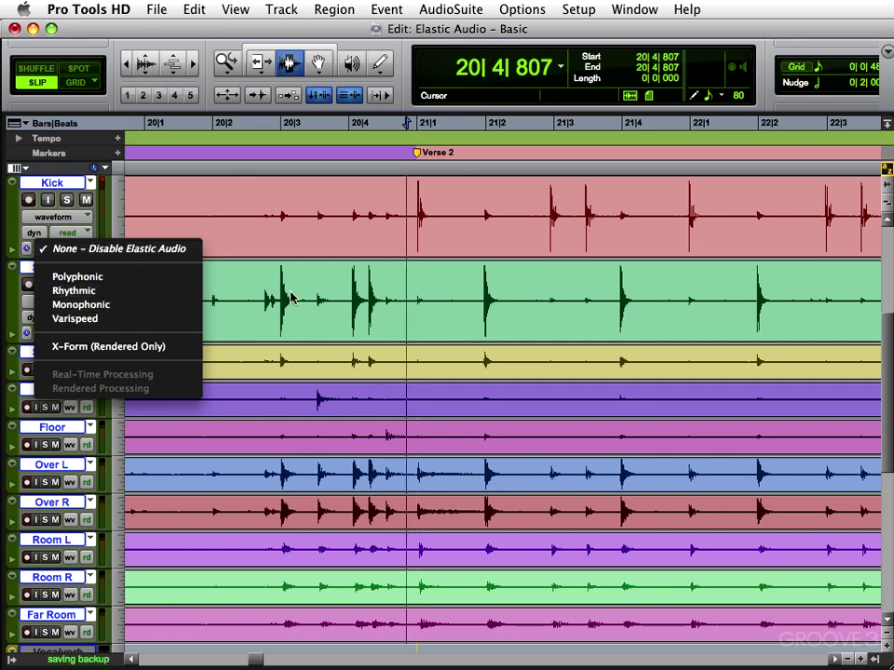
left_click(378, 317)
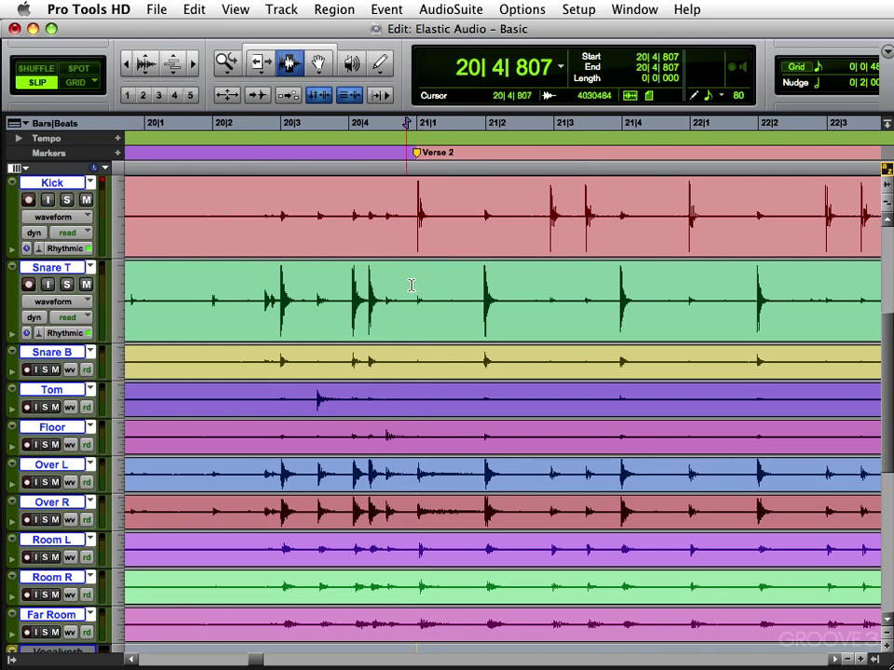
Show the drum tracks in Analysis view and zoom in on the hits before Verse 2
left_click(53, 216)
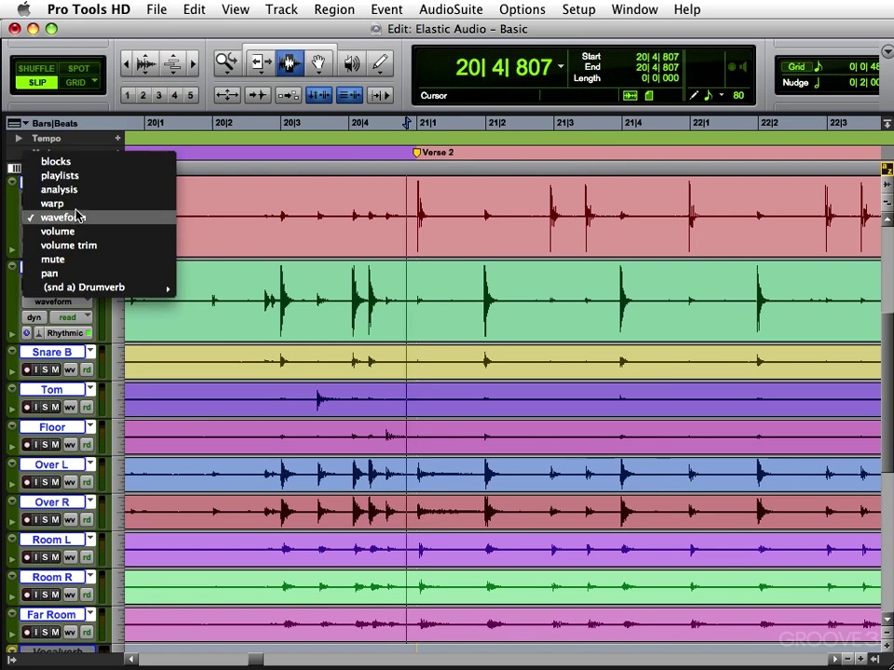
left_click(59, 189, "alt")
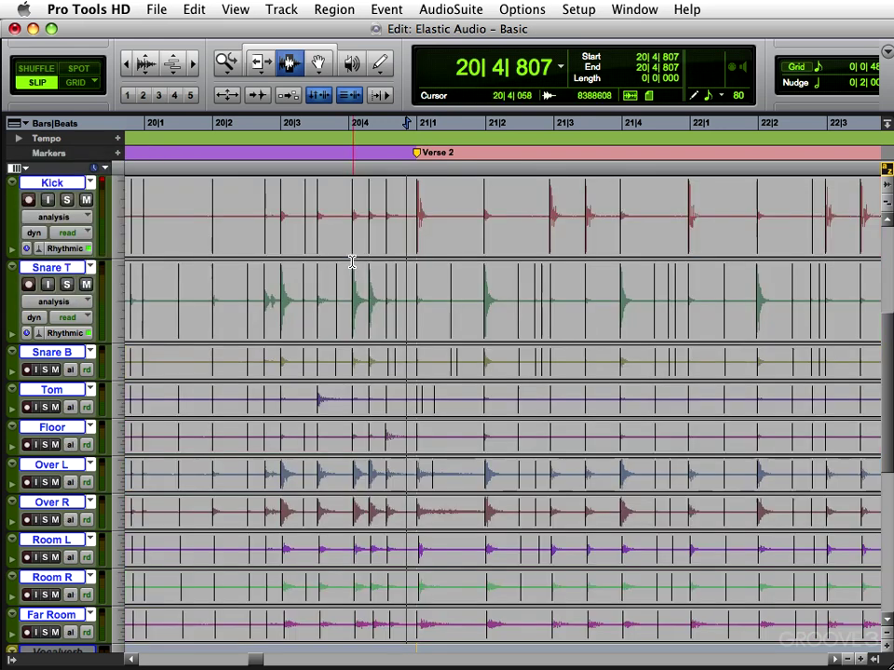
key("super+bracketright")
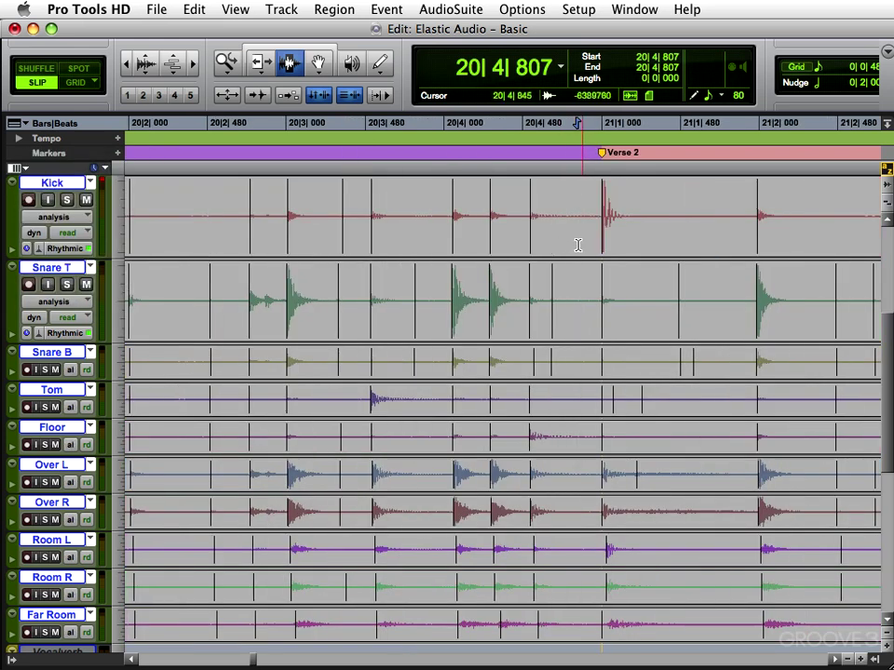
key("F5")
left_click(314, 234)
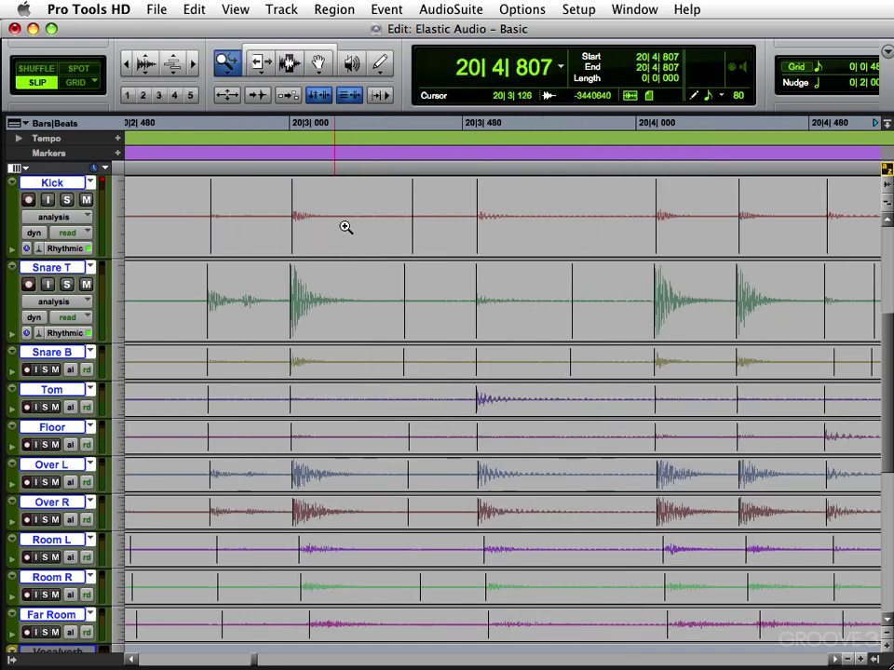
key("super+bracketright")
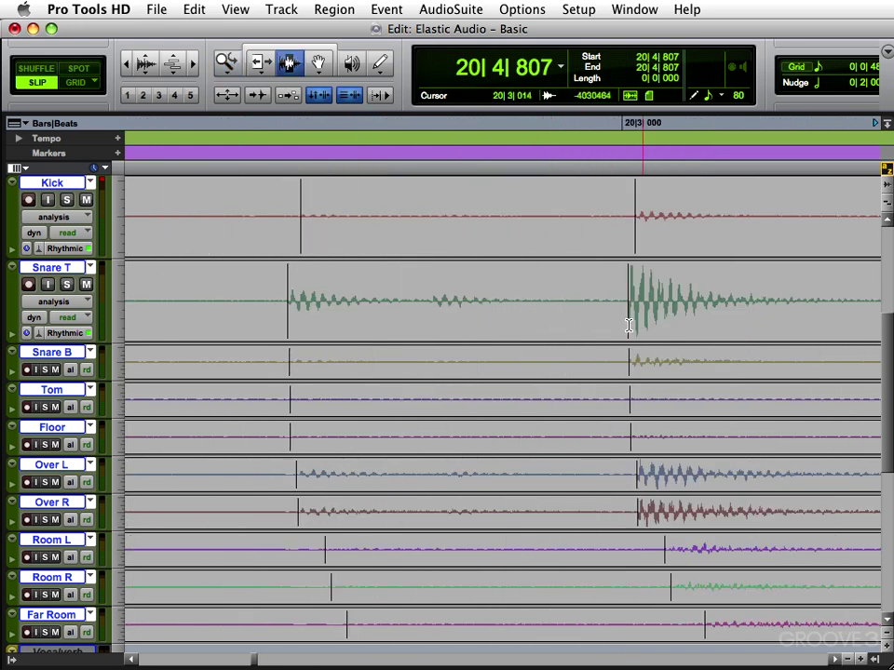
scroll(619, 326, "right", 5)
scroll(598, 322, "right", 3)
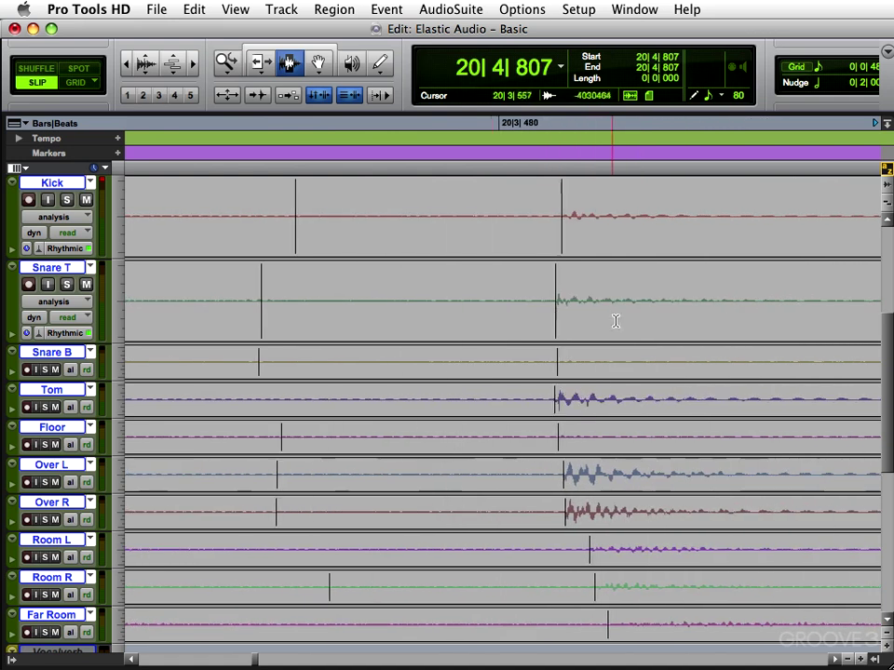
key("super+bracketleft")
key("super+bracketleft")
key("super+bracketleft")
key("super+bracketleft")
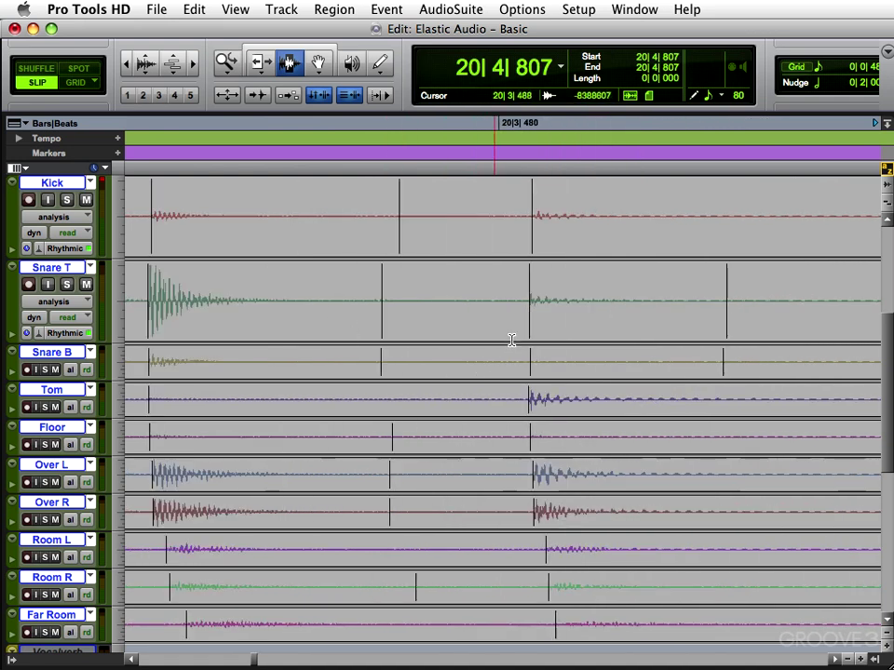
key("F5")
left_click(591, 279)
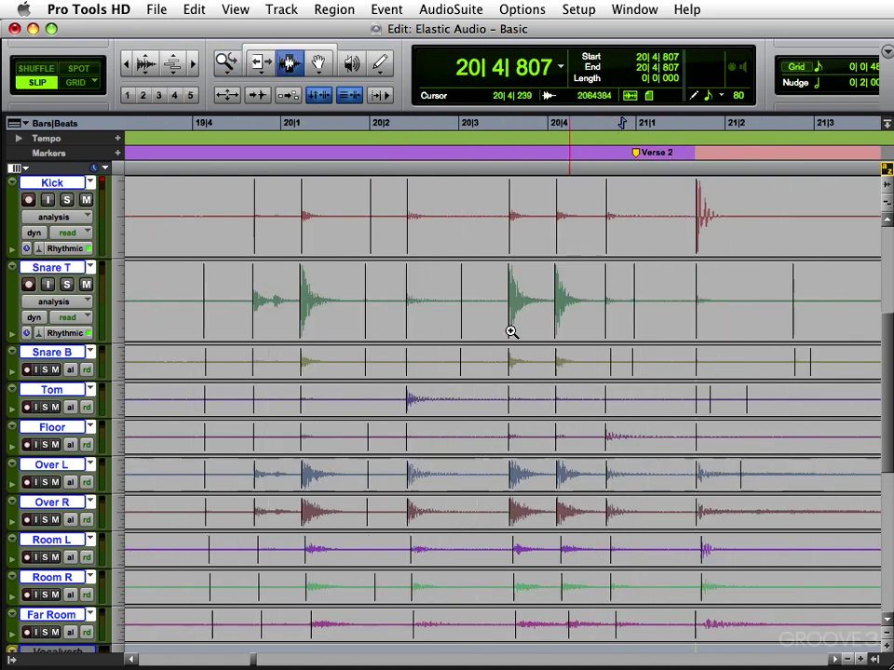
Switch the drums to Warp view, test a Grabber shift, undo it, and select everything
left_click(66, 217)
left_click(51, 231, "alt")
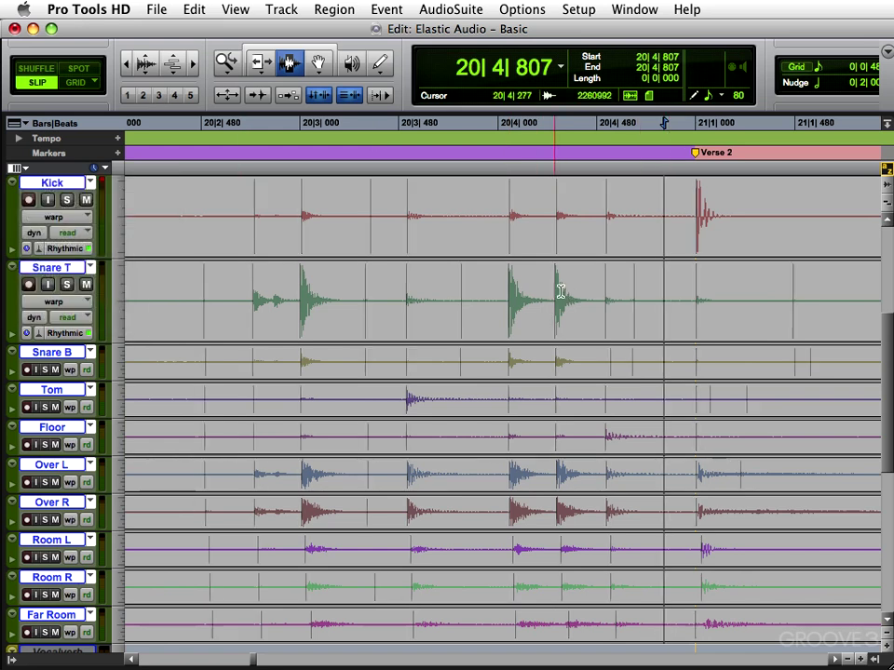
key("F5")
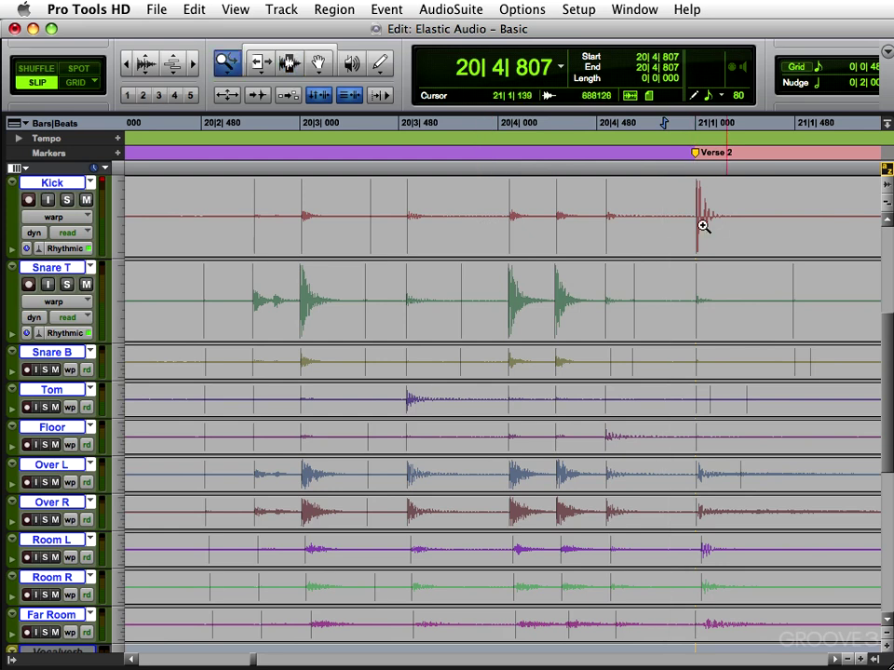
left_click(702, 225)
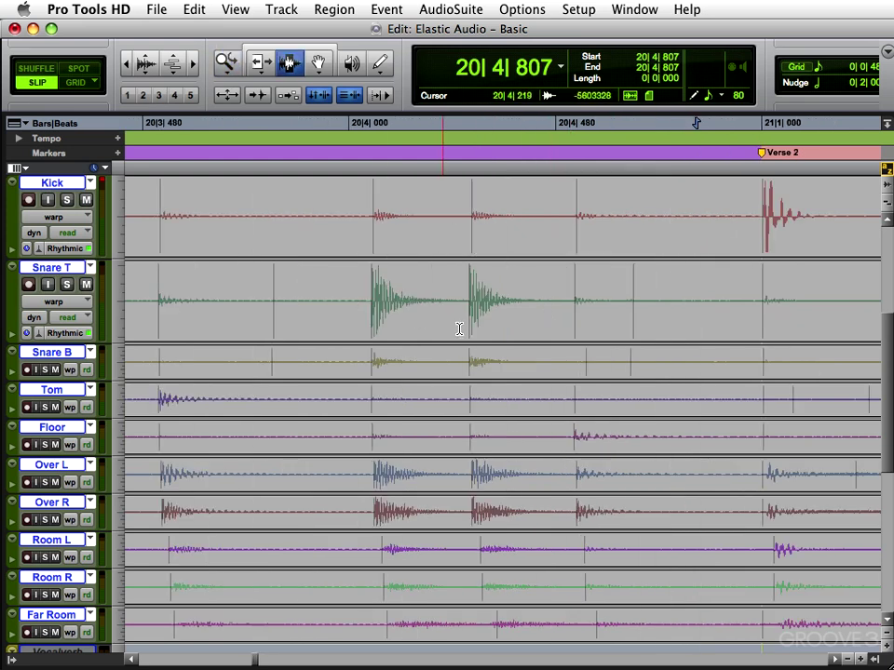
key("F8")
left_click_drag(370, 296, 404, 300)
key("F6")
key("super+z")
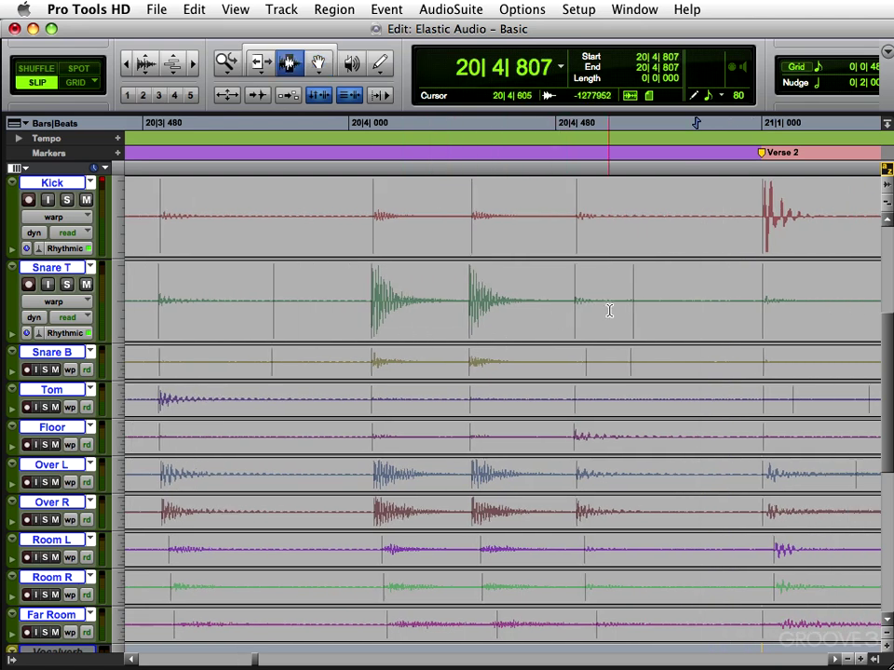
left_click_drag(433, 240, 688, 354)
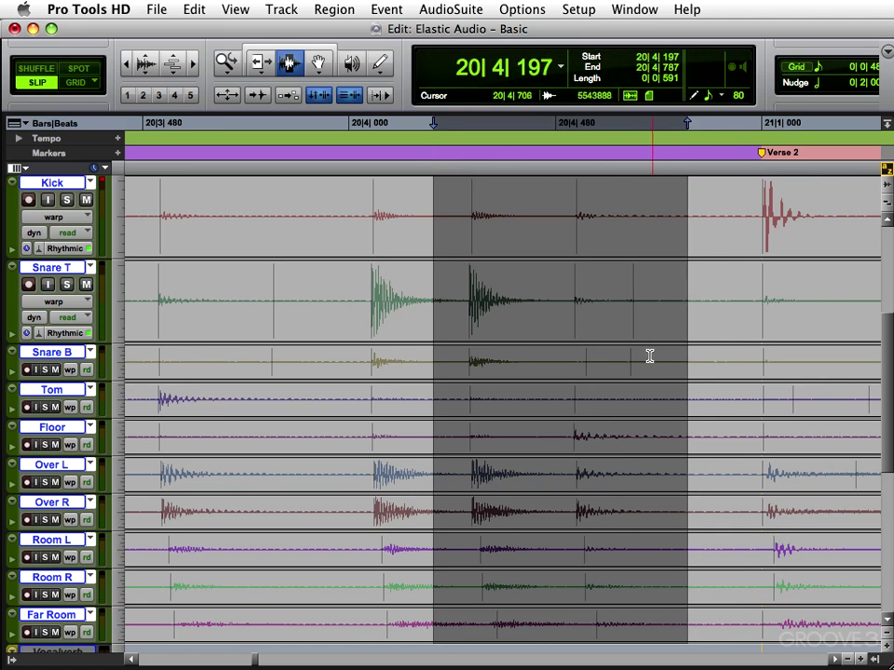
key("super+a")
Quantize the Elastic Audio events to 1/16 notes with Event Operations > Quantize
left_click(387, 10)
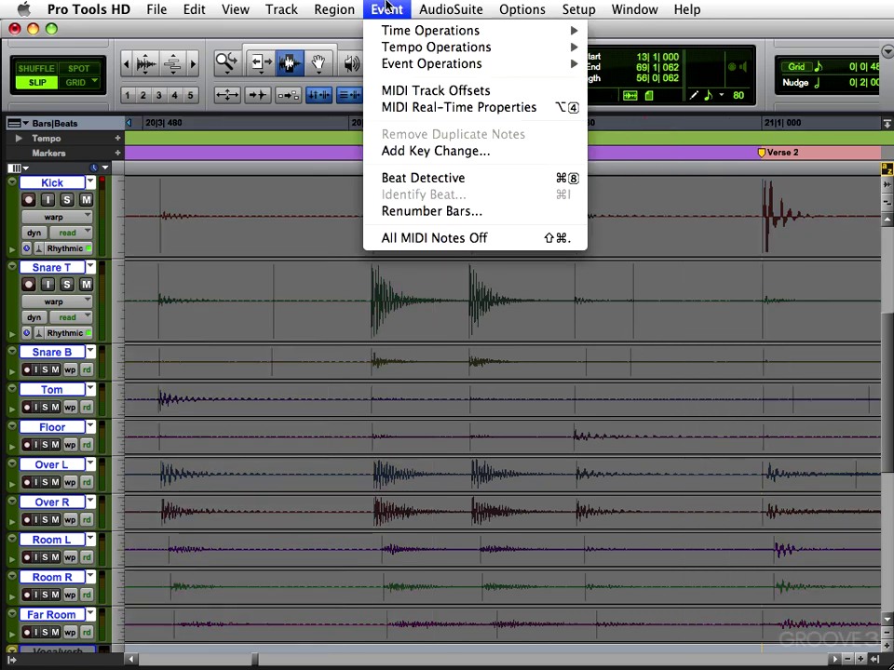
mouse_move(389, 69)
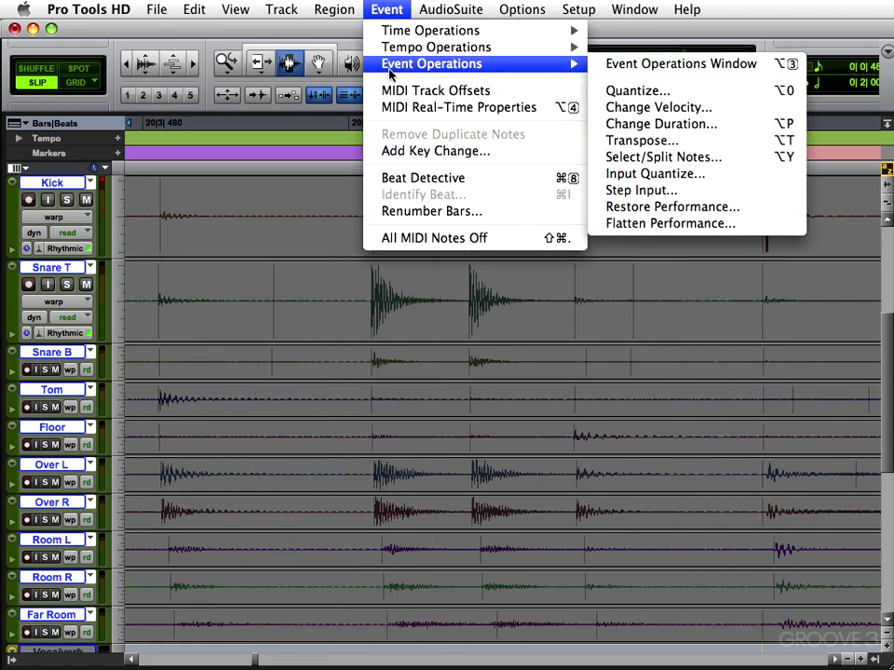
left_click(669, 93)
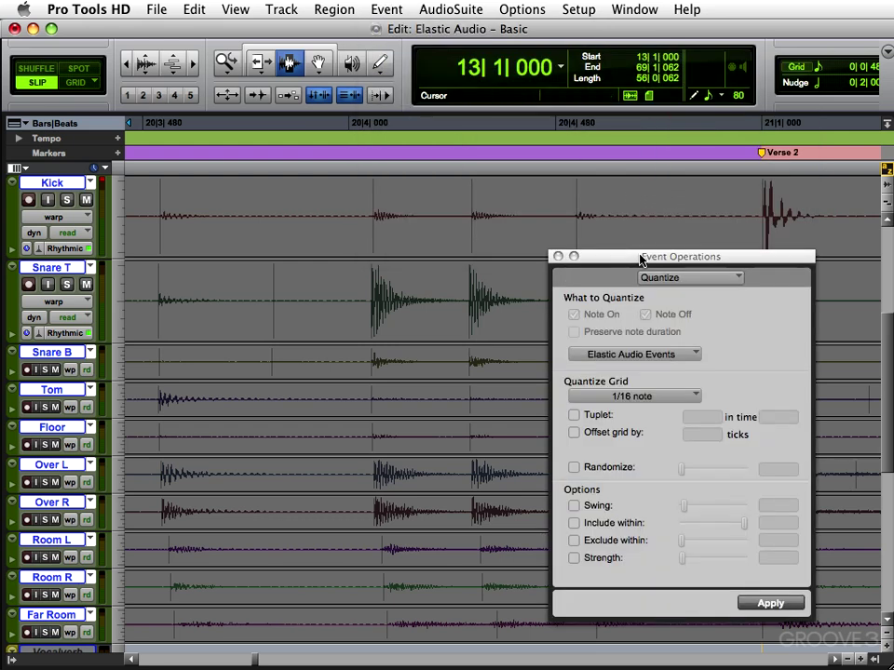
left_click_drag(641, 260, 603, 171)
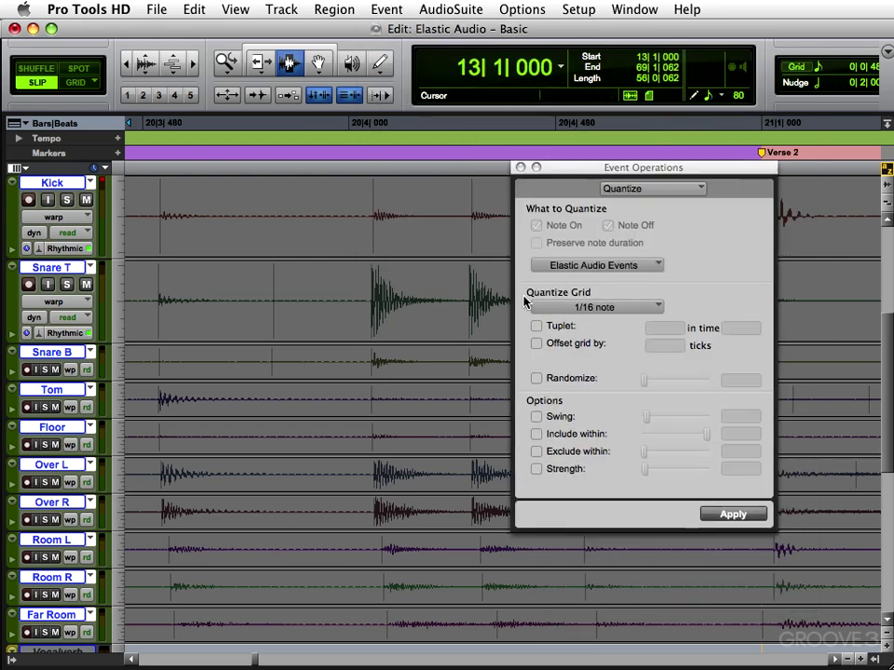
left_click(607, 267)
left_click(592, 329)
left_click(734, 514)
left_click_drag(552, 189, 510, 479)
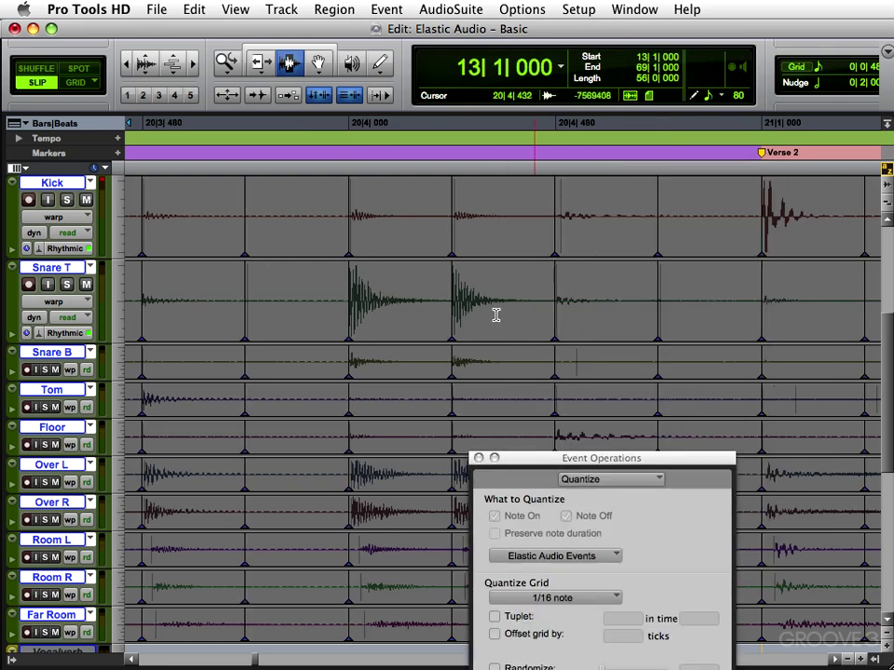
Play back the quantized drums from just before beat 4
left_click(333, 276)
left_click(338, 287)
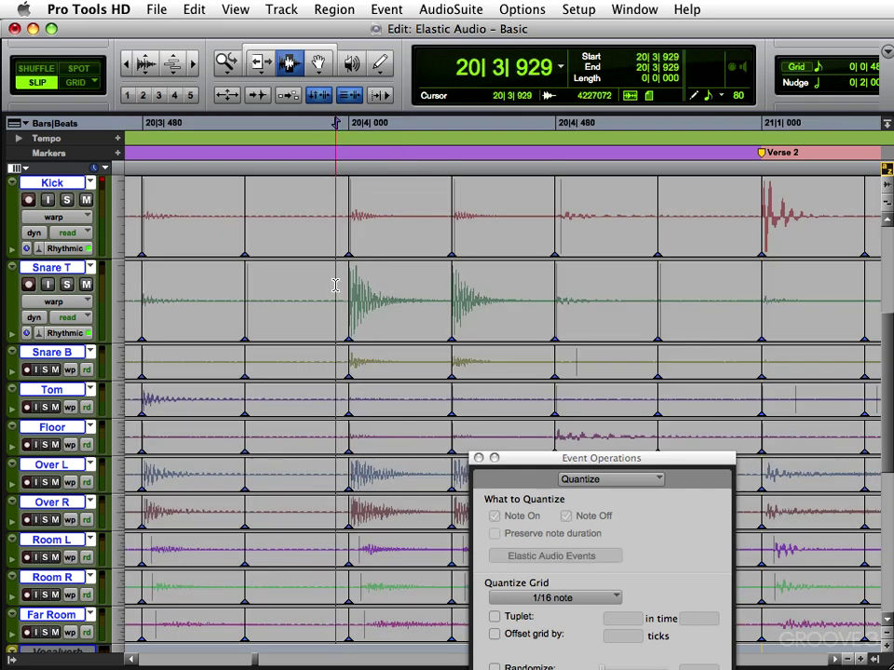
key("space")
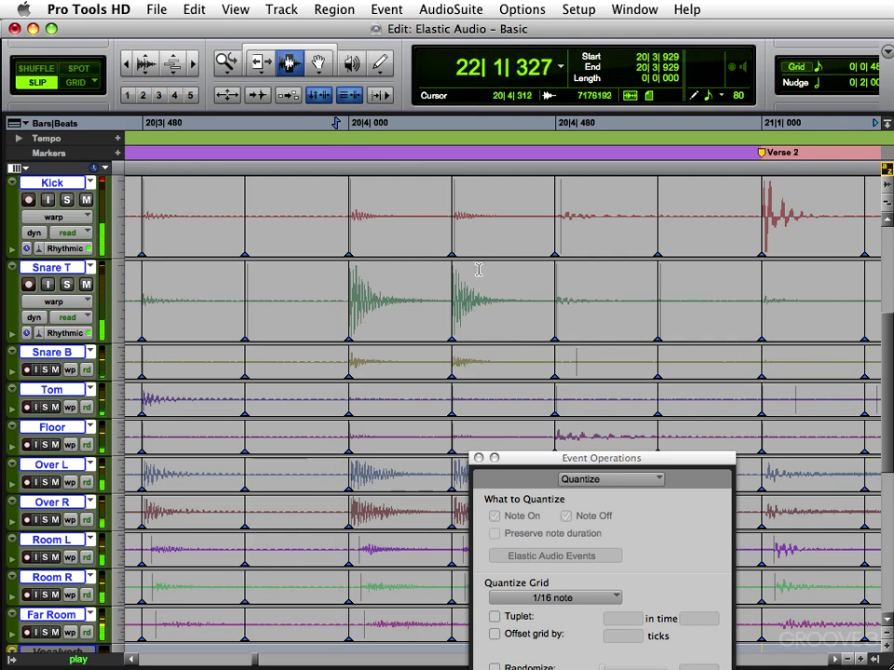
key("space")
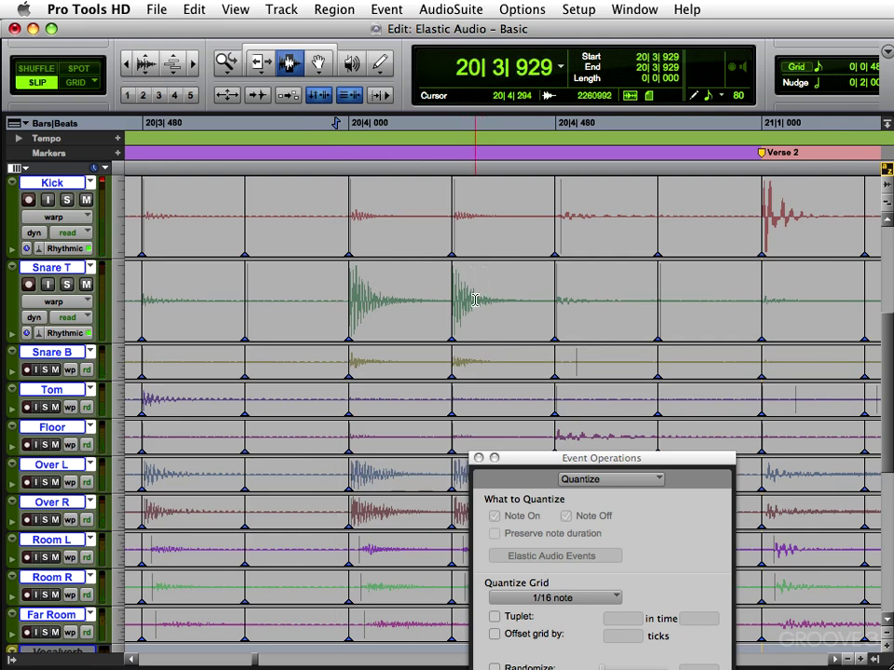
Undo the quantize, zoom in on the snare hits, and audition from 20|2|422
key("super+z")
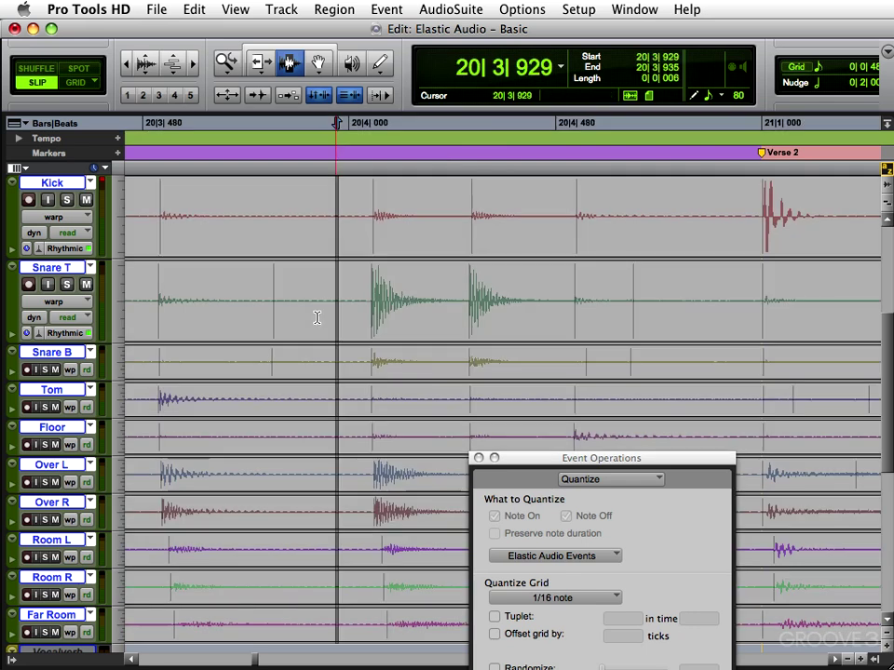
left_click(453, 313)
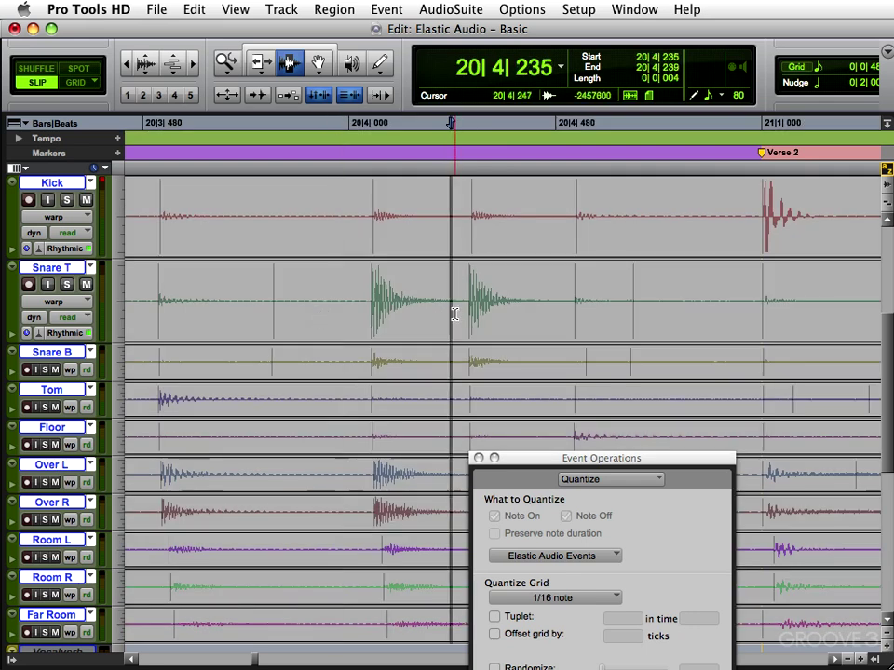
left_click(472, 279)
key("super+[")
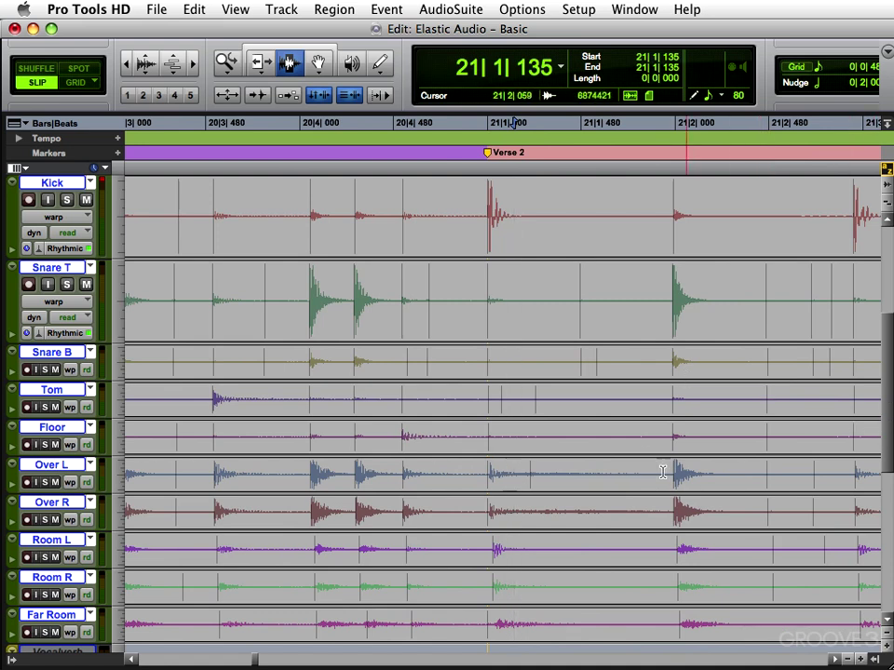
key("F5")
left_click_drag(573, 270, 220, 352)
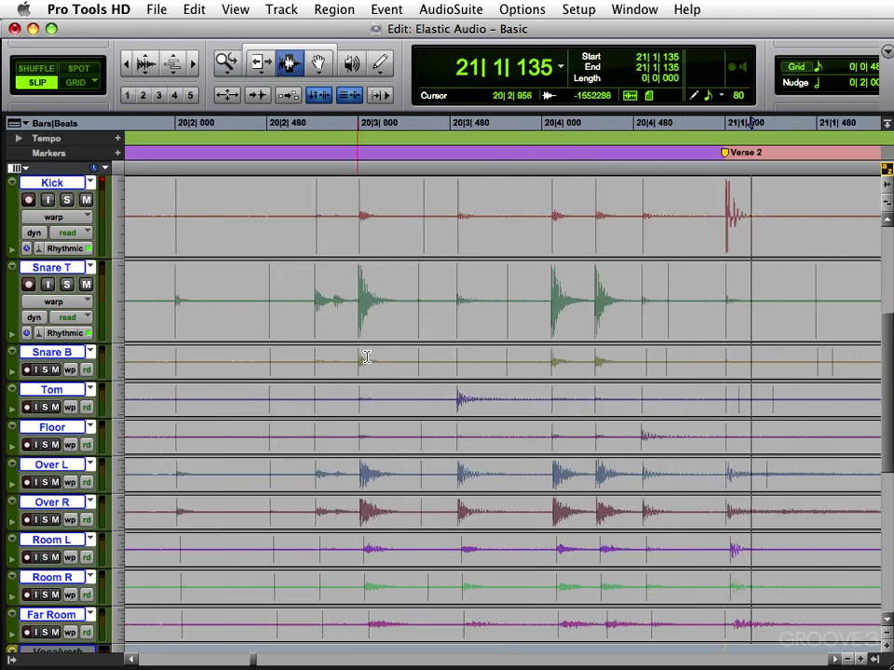
left_click(252, 316)
left_click(255, 319)
key("space")
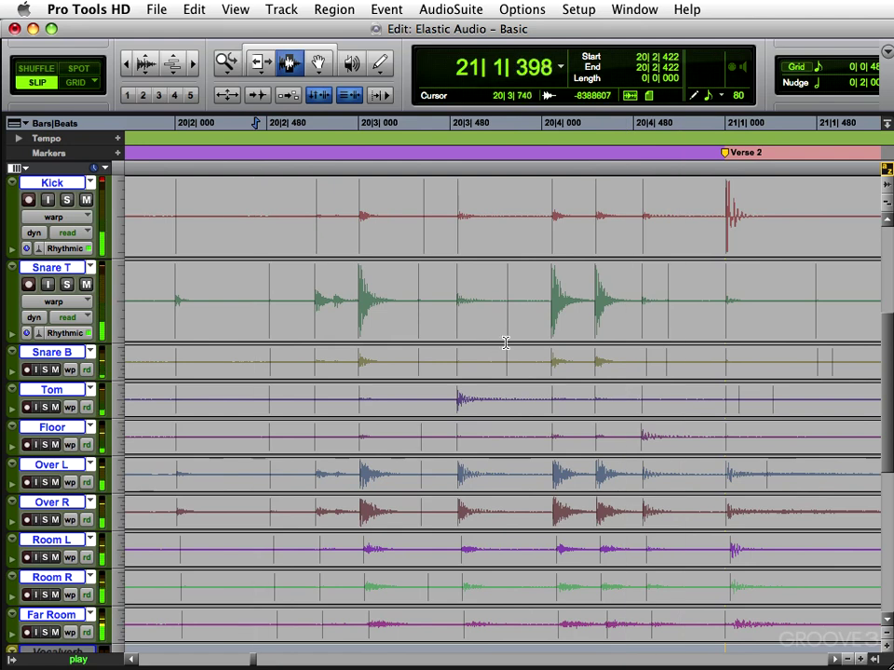
key("space")
Add warp markers at the Kick transient and near 20|2|480
key("F5")
left_click_drag(746, 249, 659, 206)
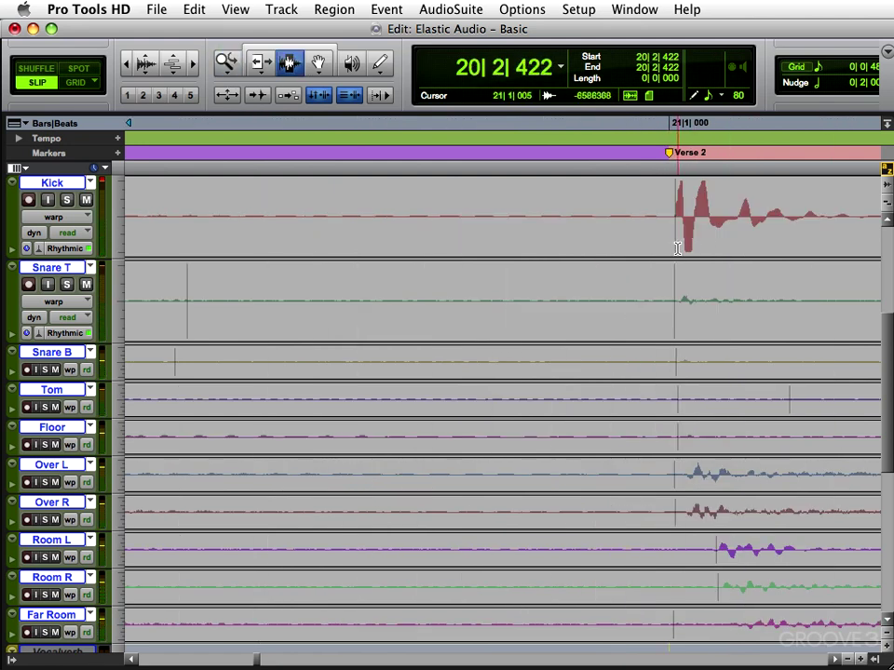
key("F8")
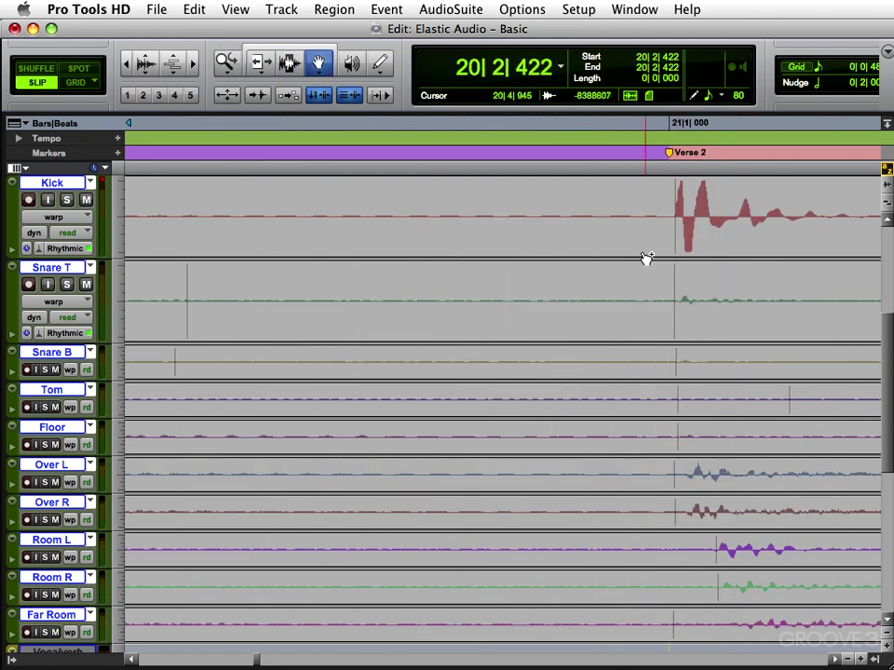
left_click(671, 239)
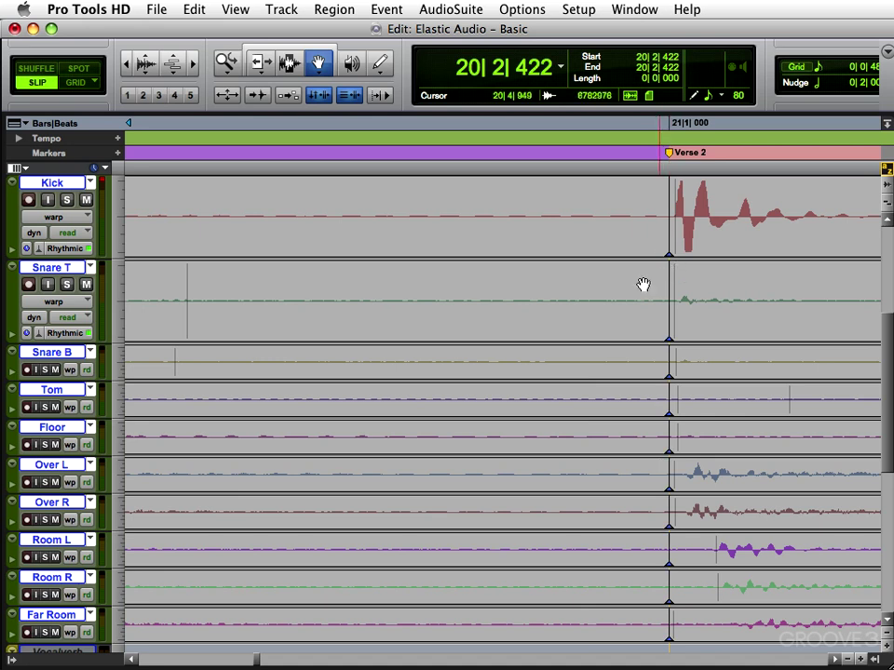
key("F5")
left_click(493, 209, "alt")
left_click(492, 210, "alt")
left_click(492, 210, "alt")
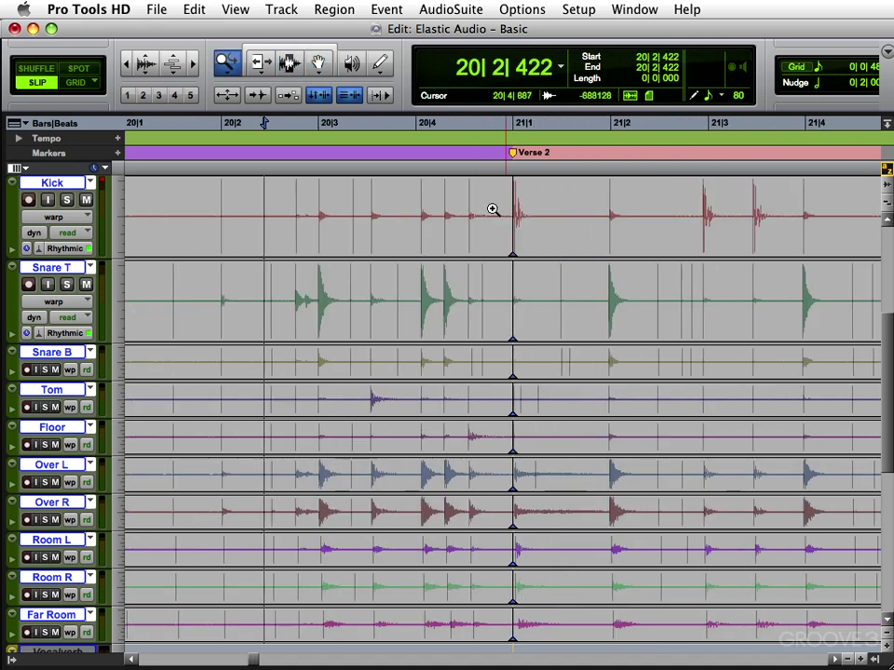
left_click_drag(493, 209, 197, 213)
key("F8")
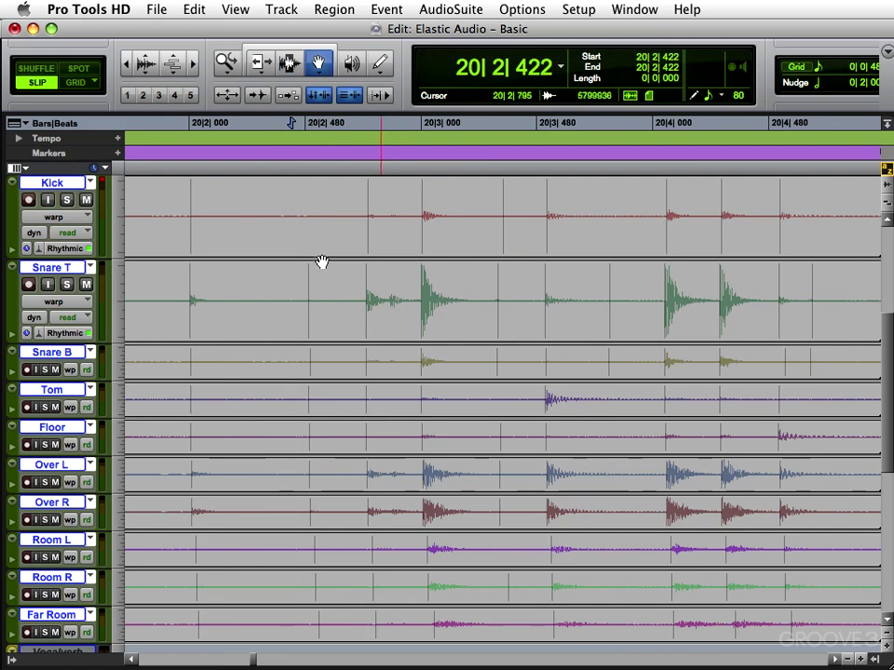
double_click(344, 324)
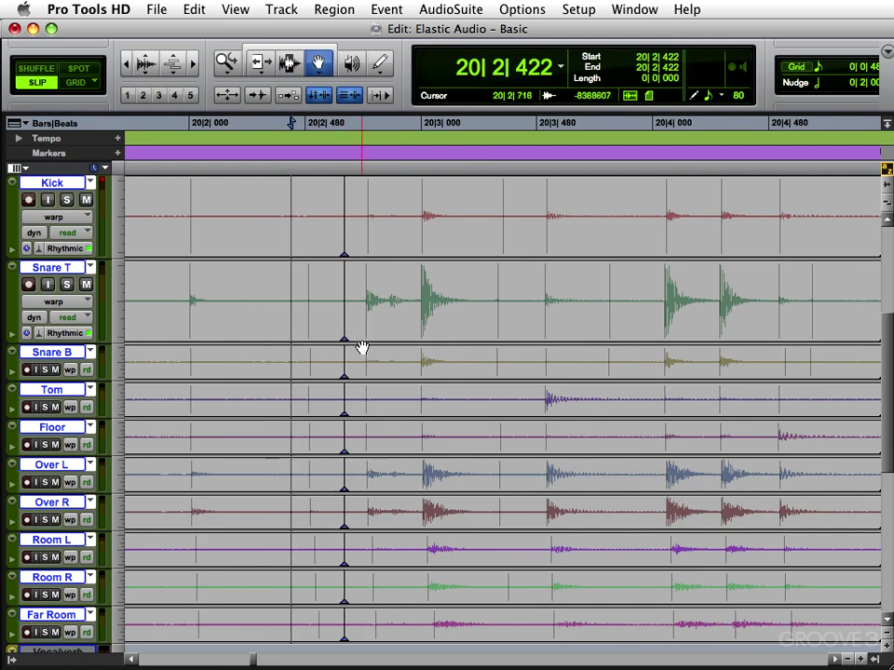
Stretch the audio with a new warp marker so the Tom hit lands on 20|3|480
key("F7")
key("r")
key("F5")
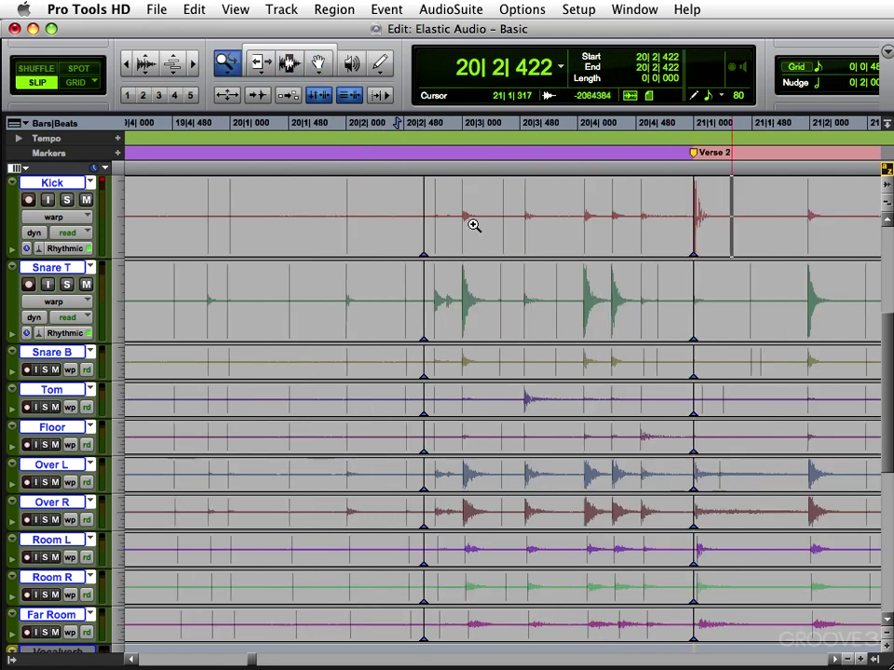
left_click(472, 225)
key("F8")
mouse_move(543, 313)
left_mouse_down()
mouse_move(550, 320)
mouse_move(527, 325)
mouse_move(570, 324)
mouse_move(486, 329)
mouse_move(553, 333)
left_mouse_up()
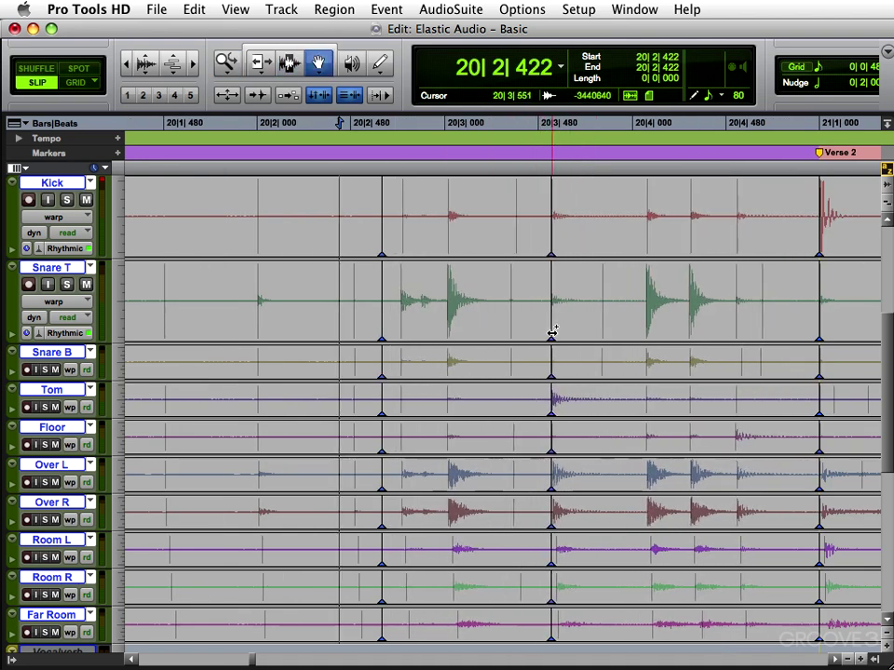
key("F7")
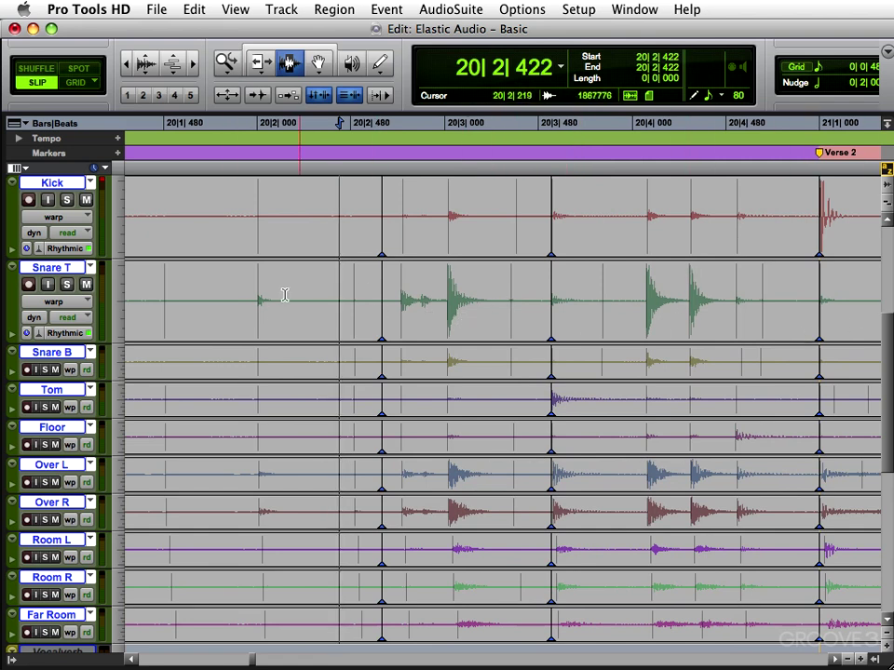
Delete the 20|3|480 warp marker and quantize hits 20|2|908 to 20|4|704 to 1/16 notes
left_click_drag(520, 305, 592, 345)
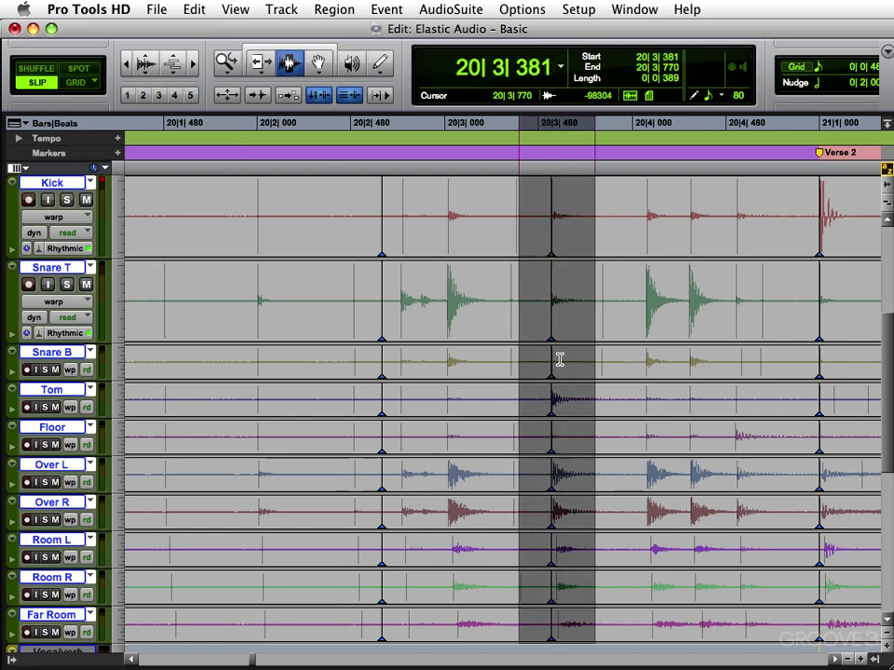
key("Delete")
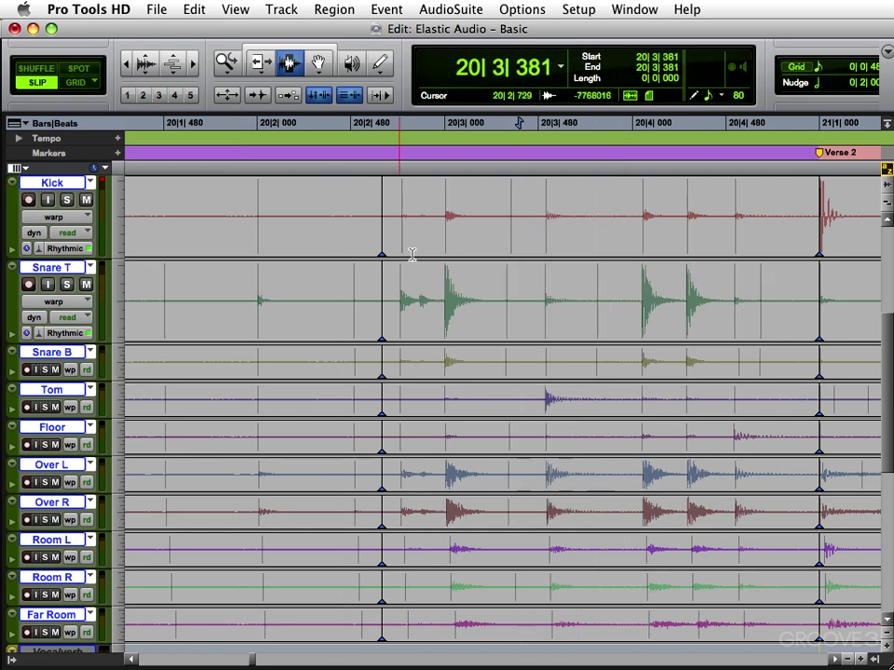
left_click_drag(434, 240, 769, 296)
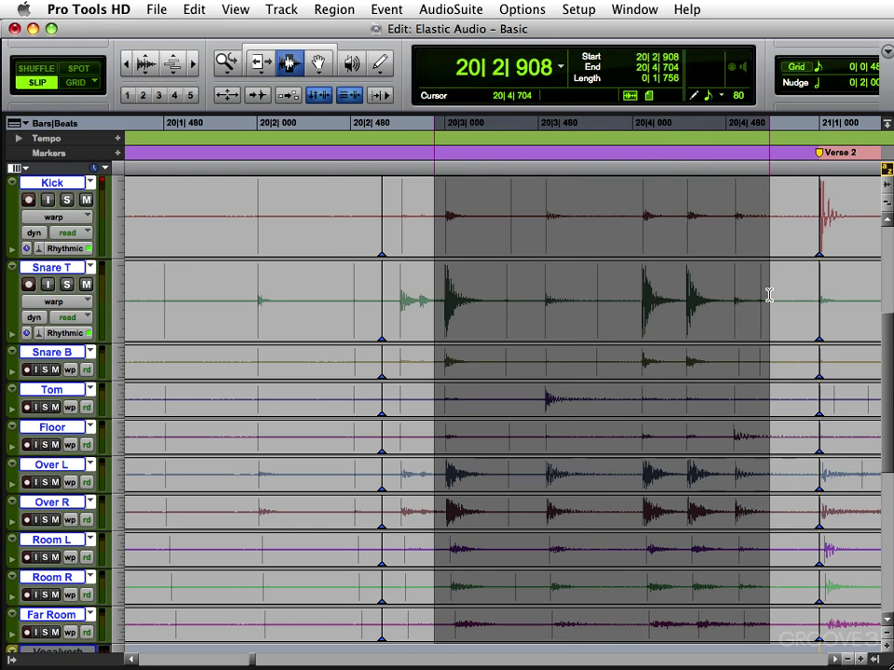
key("alt+0")
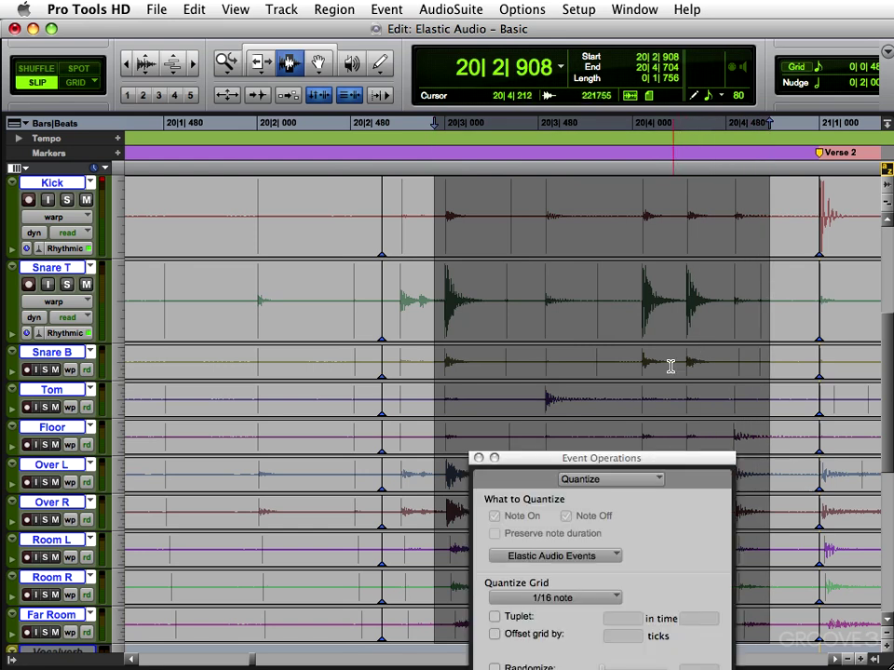
key("Return")
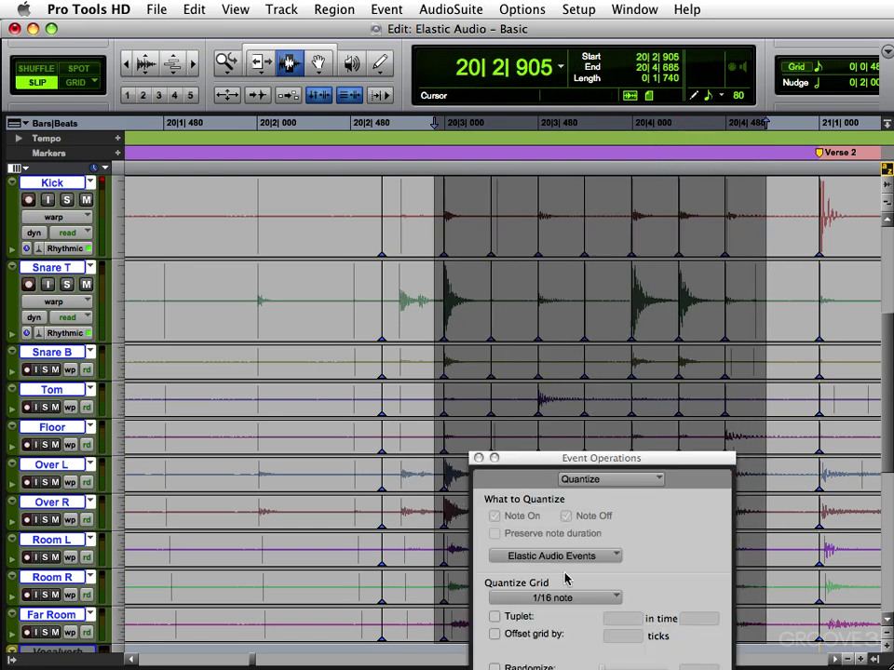
left_click(478, 458)
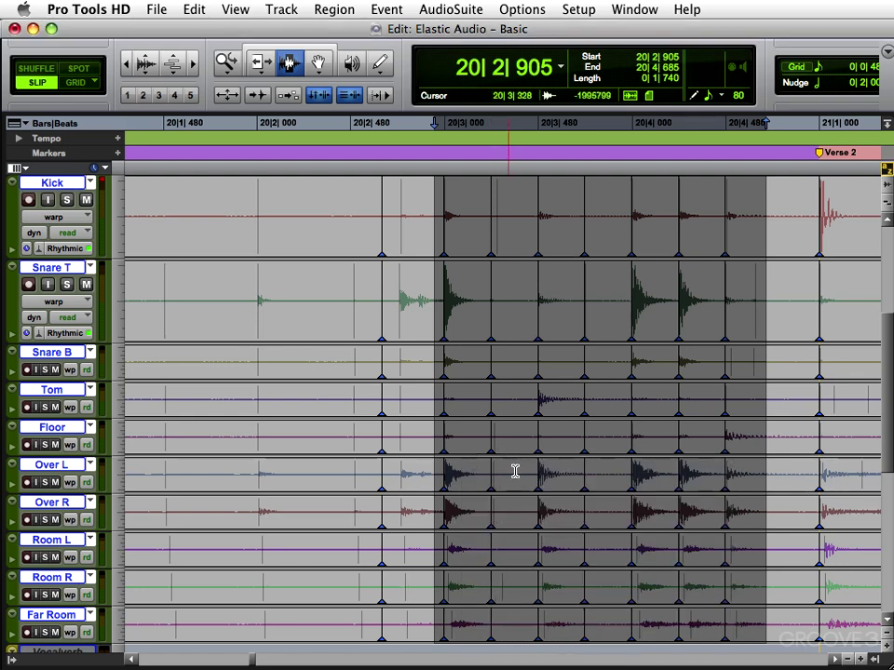
Play back the quantized drums and reselect the quantized section
left_click(371, 322)
key("space")
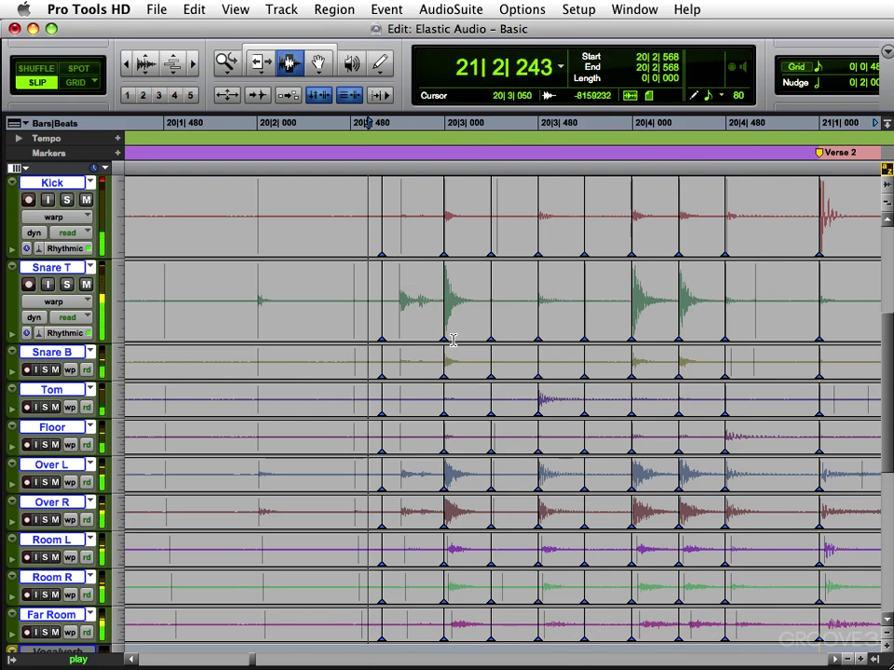
key("space")
left_click_drag(413, 251, 489, 280)
left_click(788, 304, "shift")
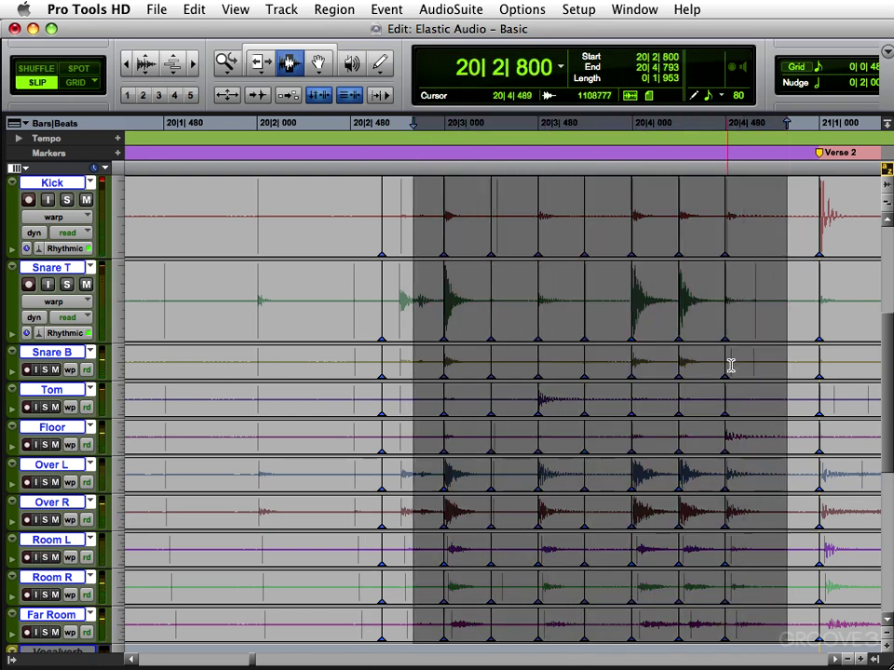
Delete the quantize warp markers and pull the first snare hit onto 20|4|000
key("Delete")
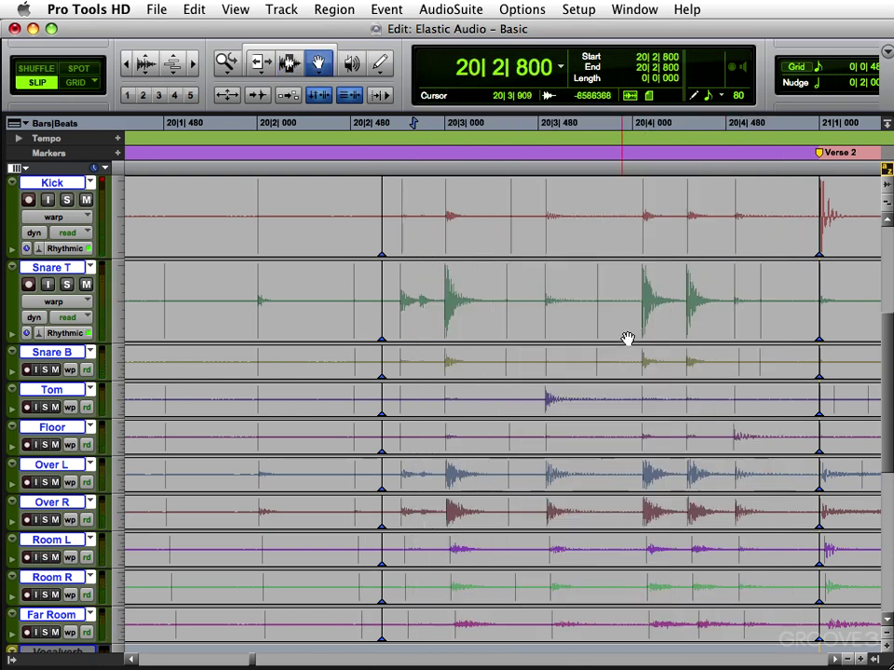
left_click_drag(644, 317, 633, 323)
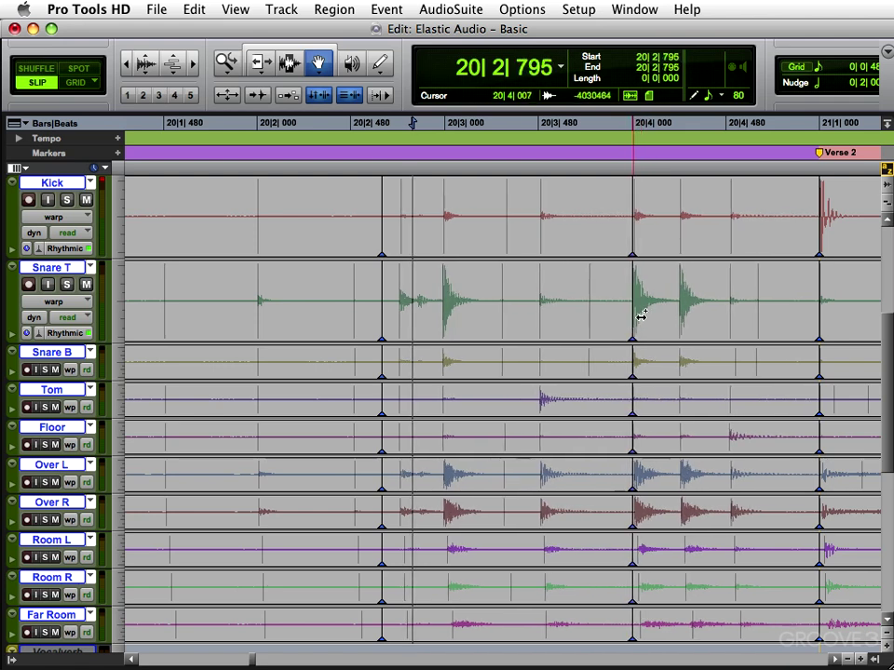
key("F6")
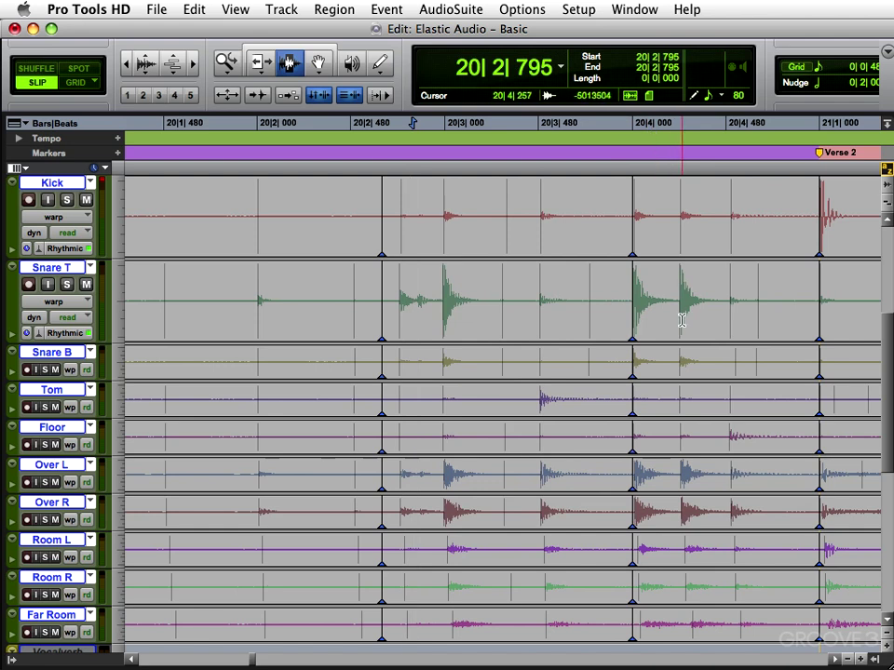
key("F5")
left_click_drag(798, 304, 532, 291)
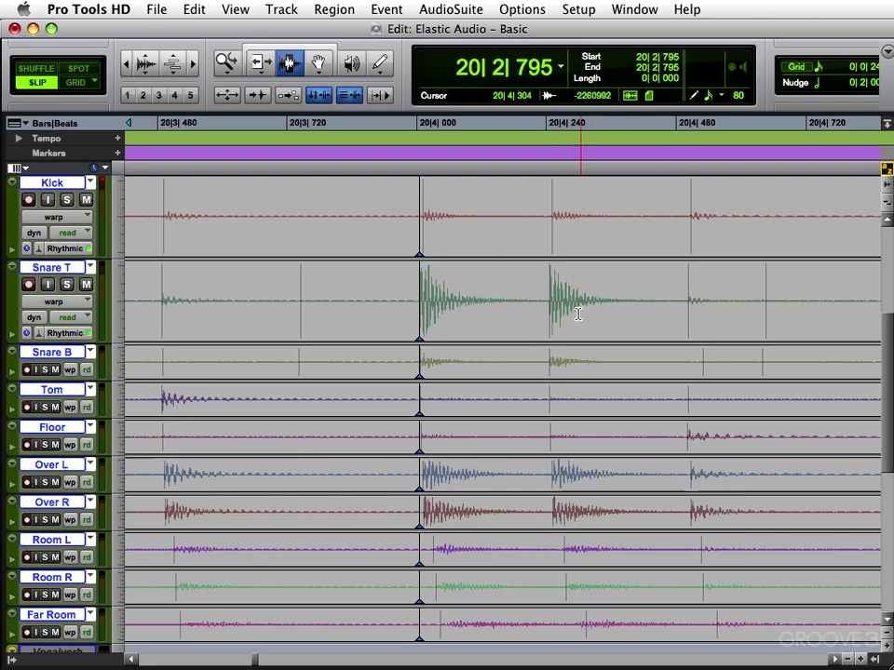
Add a warp marker on the second snare hit and align it with 20|4|240
key("F8")
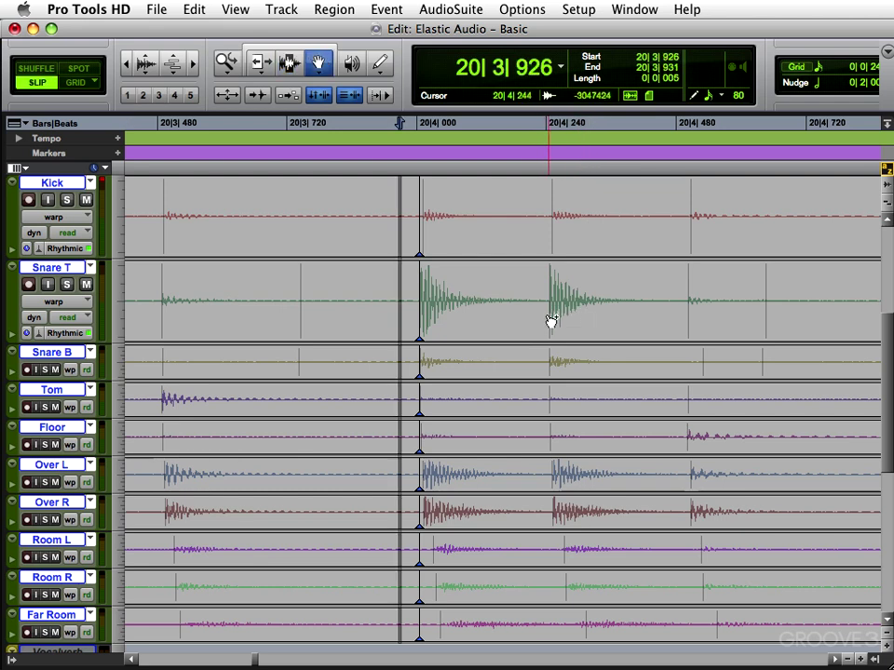
double_click(550, 321)
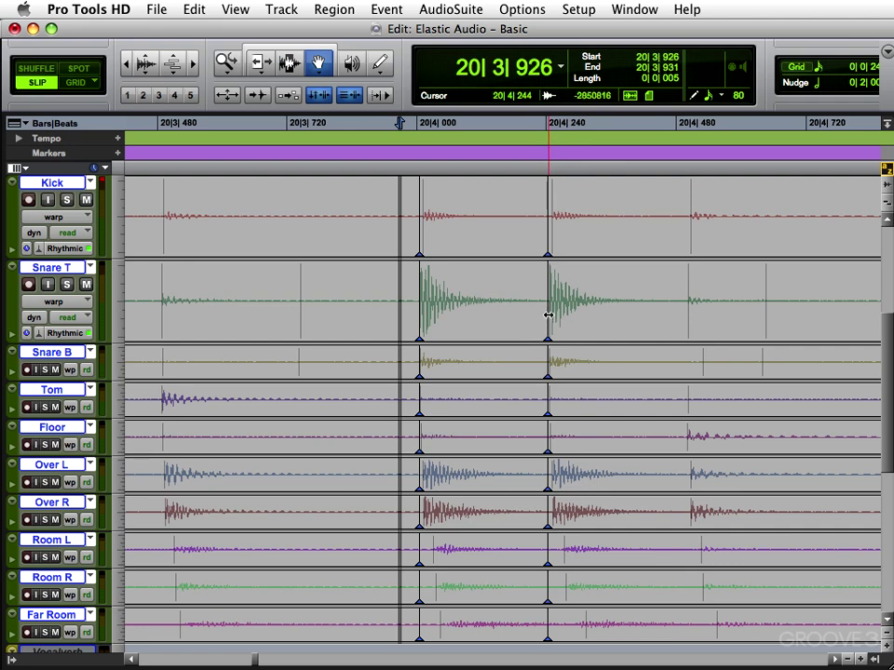
mouse_move(547, 318)
left_mouse_down()
mouse_move(564, 315)
mouse_move(546, 324)
left_mouse_up()
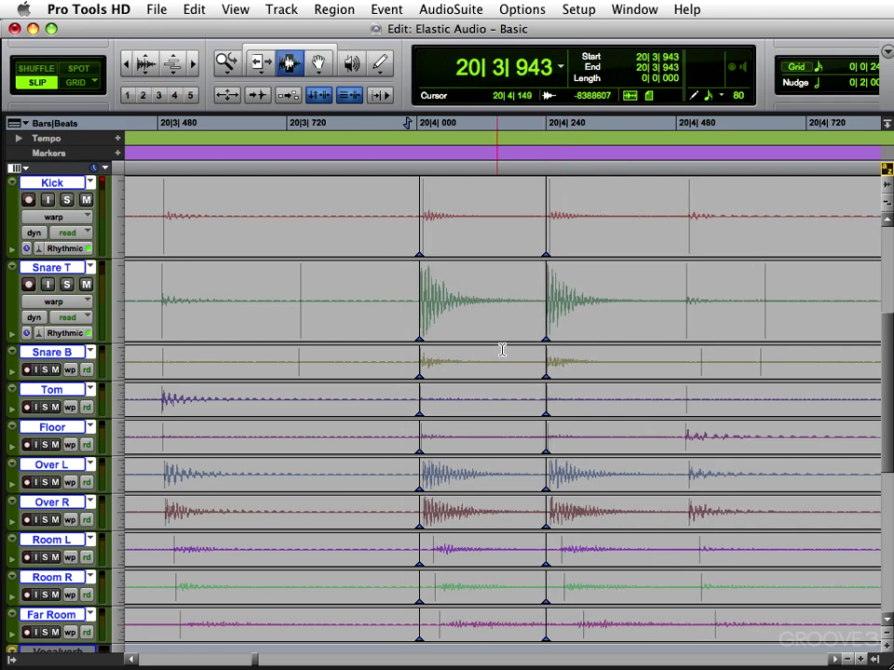
key("super+bracketleft")
key("super+bracketleft")
Audition the hand-warped drums from 20|2|494 and zoom in on the snare hits
left_click(290, 292)
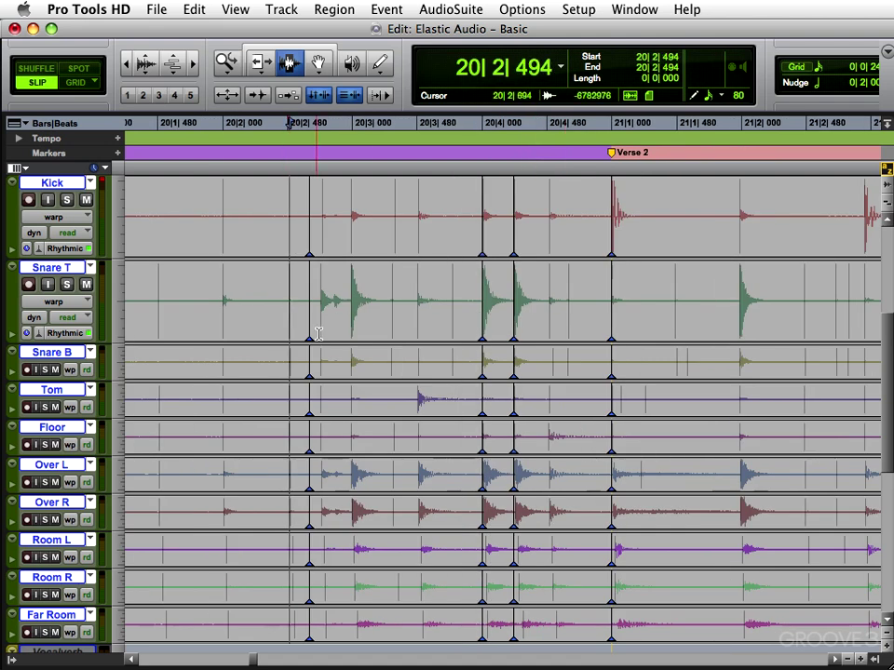
key("space")
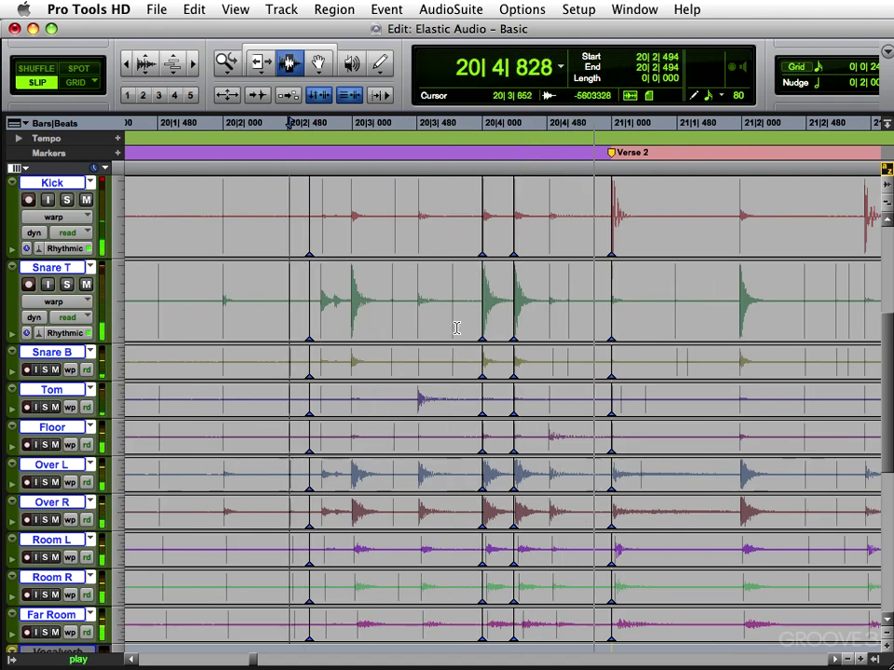
key("space")
key("F5")
left_click_drag(710, 240, 469, 244)
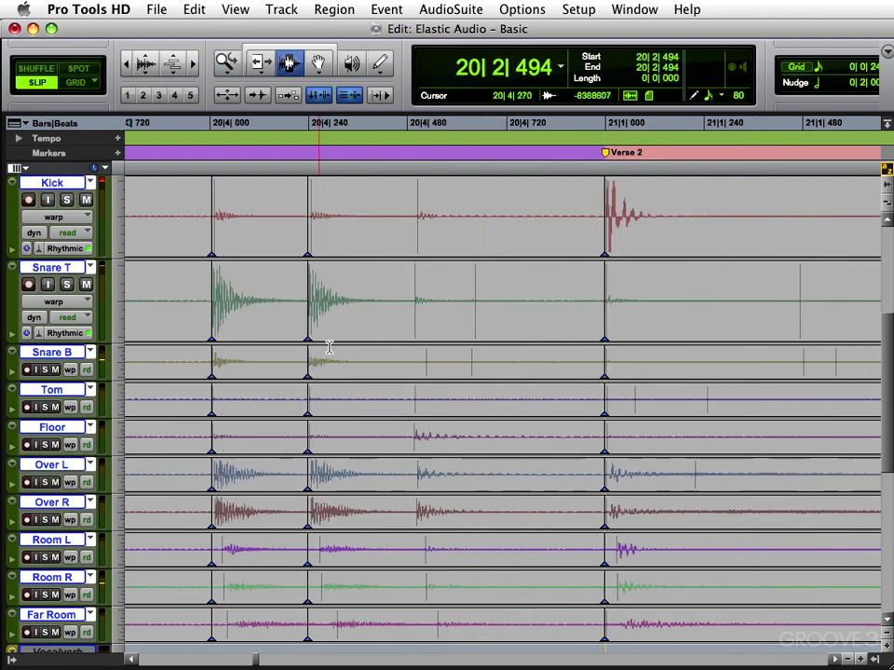
Drag the second hit's warp marker later in two moves
key("F8")
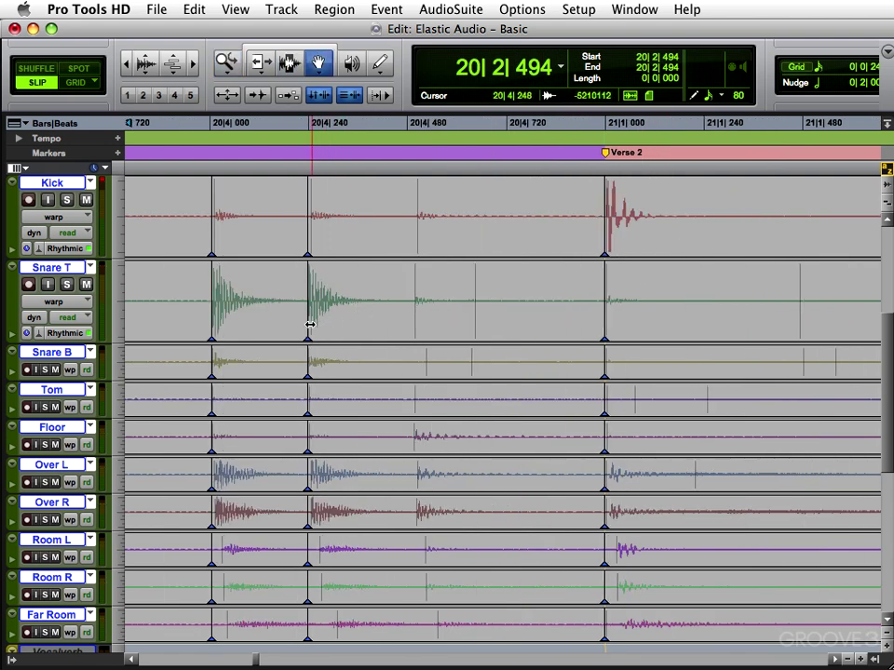
key("F7")
key("F8")
key("F7")
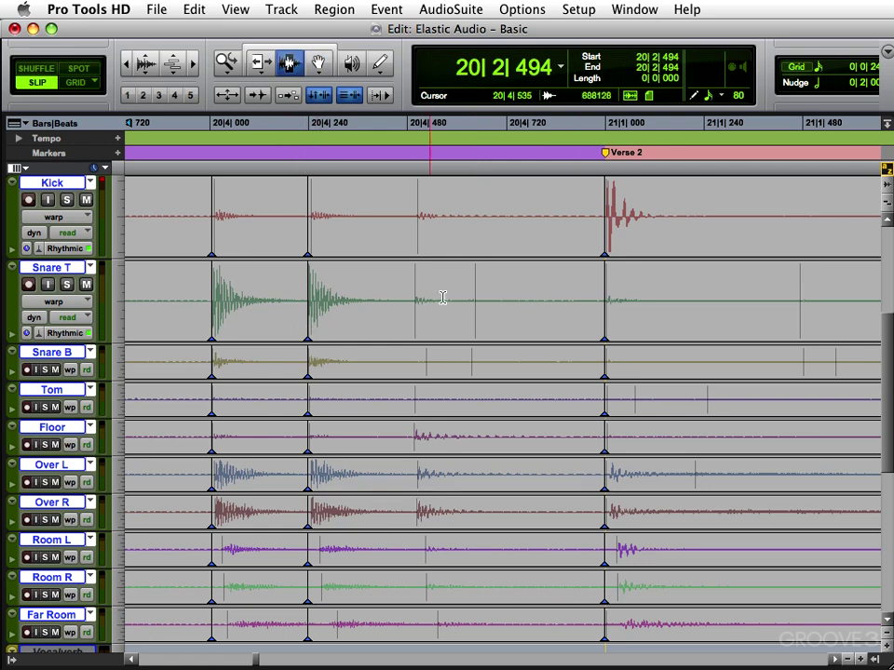
key("F8")
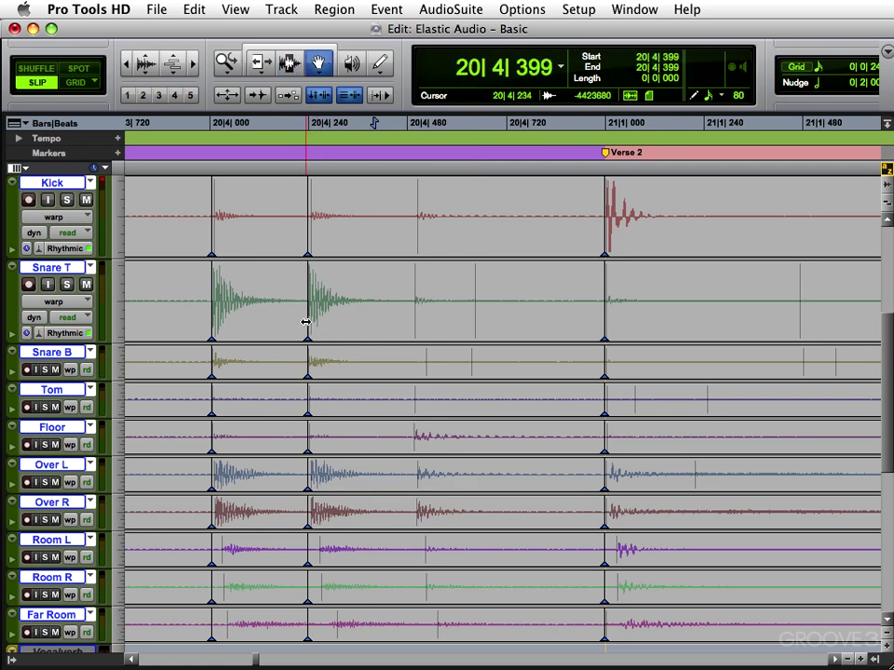
mouse_move(307, 320)
left_mouse_down()
mouse_move(351, 325)
mouse_move(318, 335)
left_mouse_up()
key("F7")
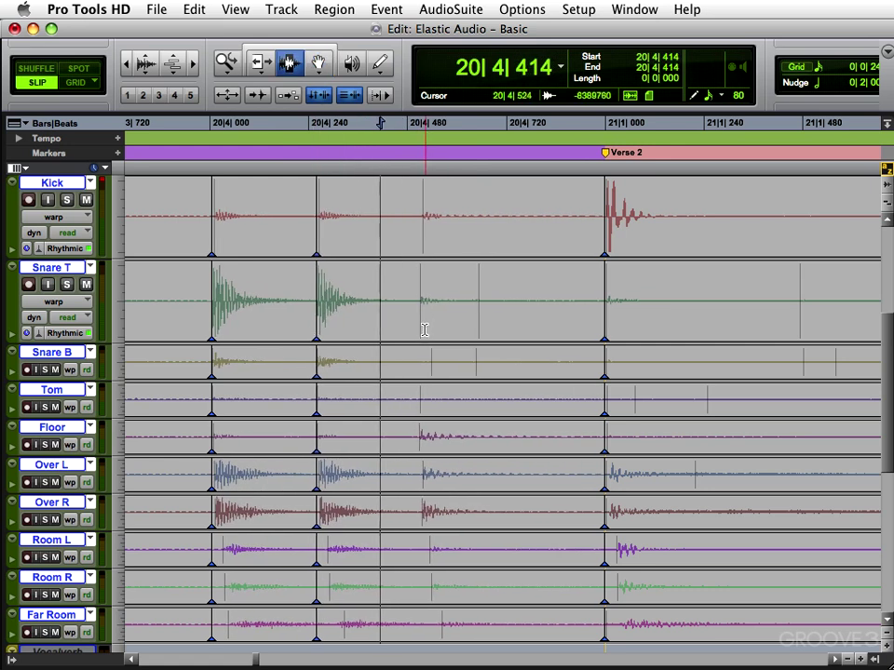
key("F8")
left_click_drag(316, 317, 358, 321)
key("F7")
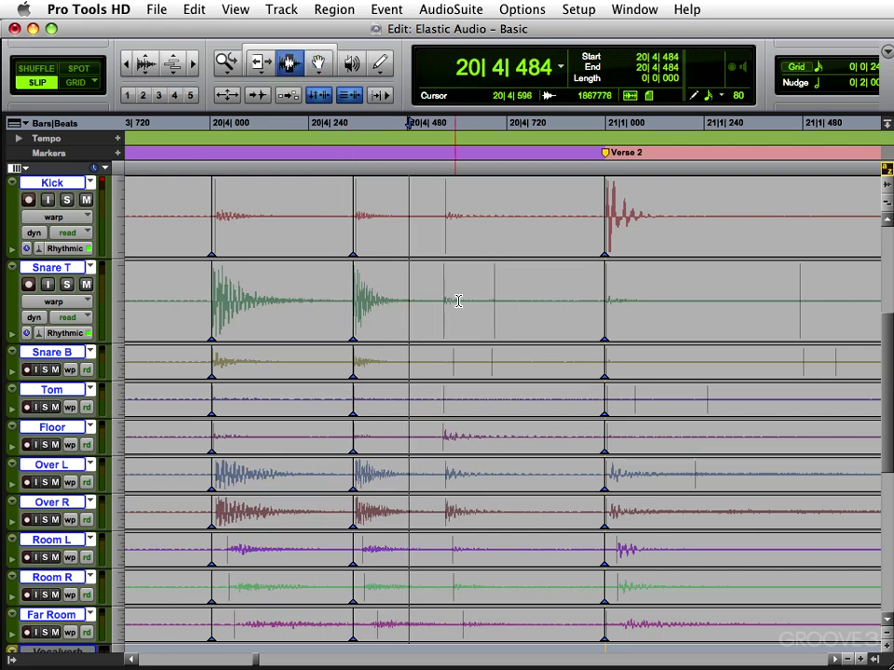
Audition the stretch, then undo the extra warp marker moves
left_click(183, 298)
key("space")
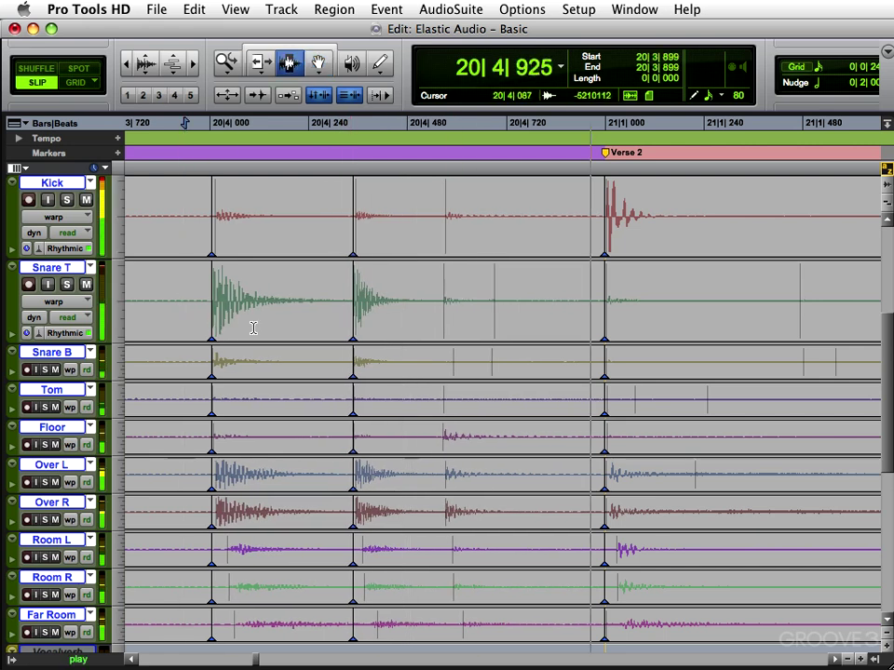
key("space")
key("space")
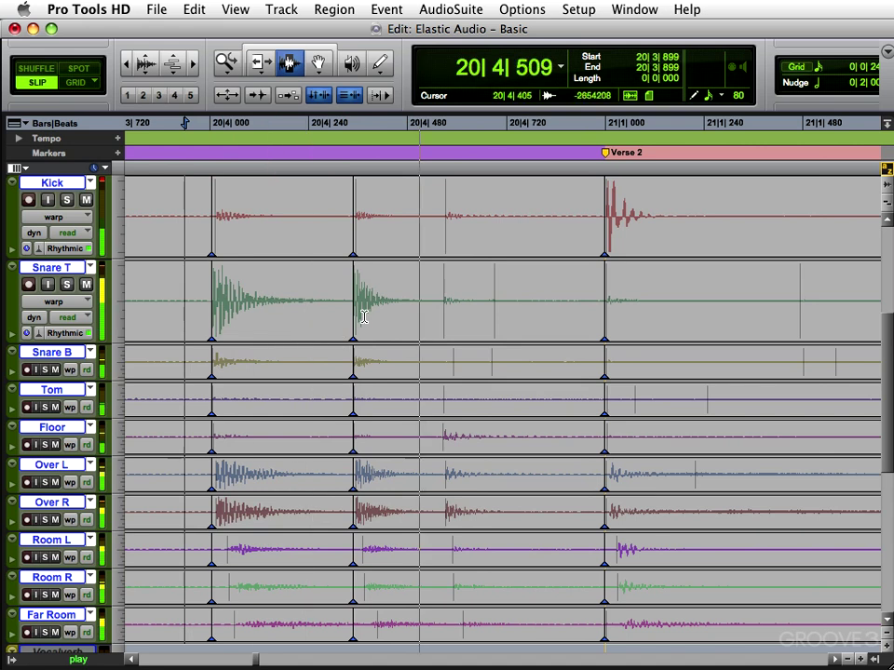
key("space")
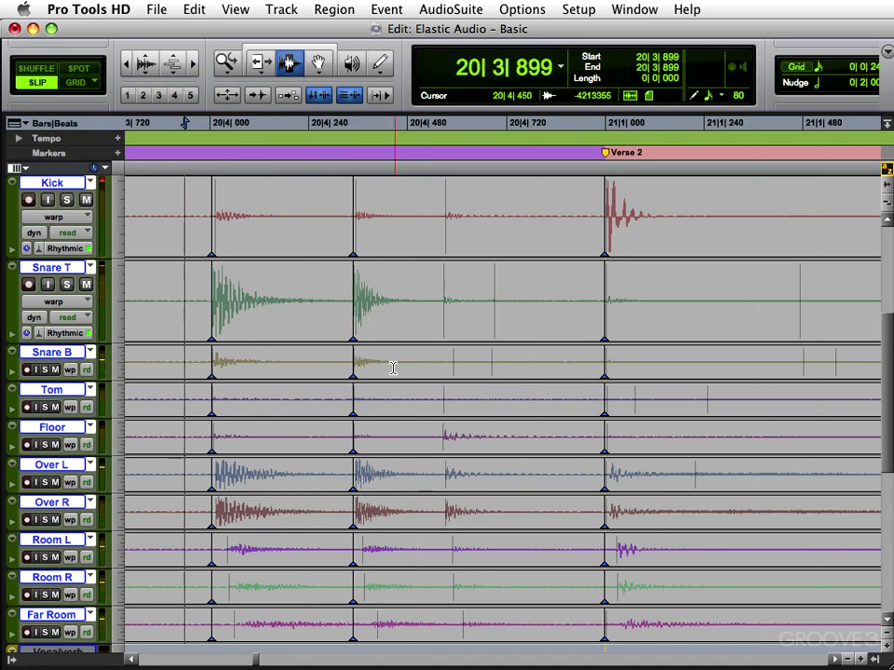
key("super+z")
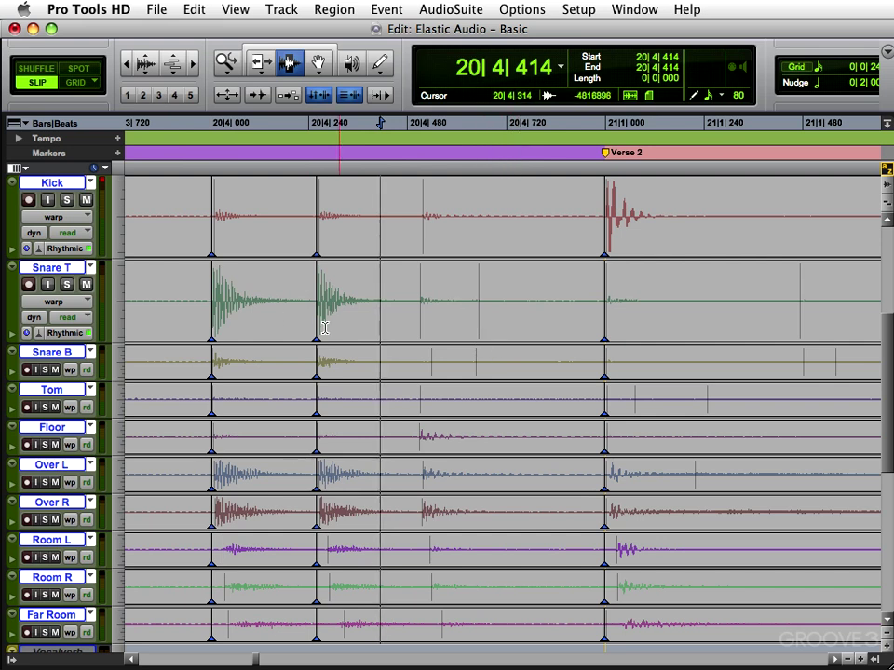
key("F8")
left_click_drag(312, 313, 298, 313)
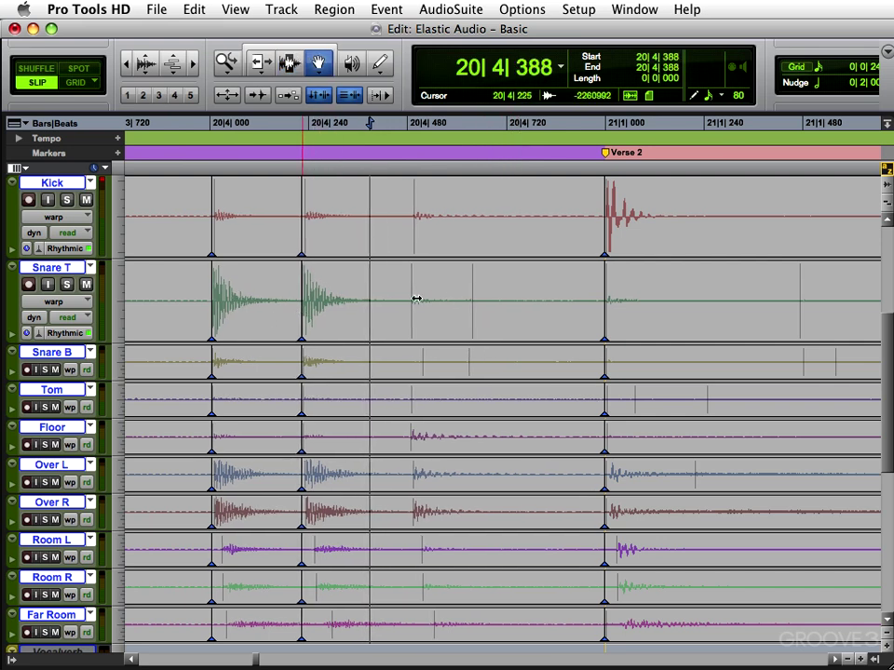
key("F7")
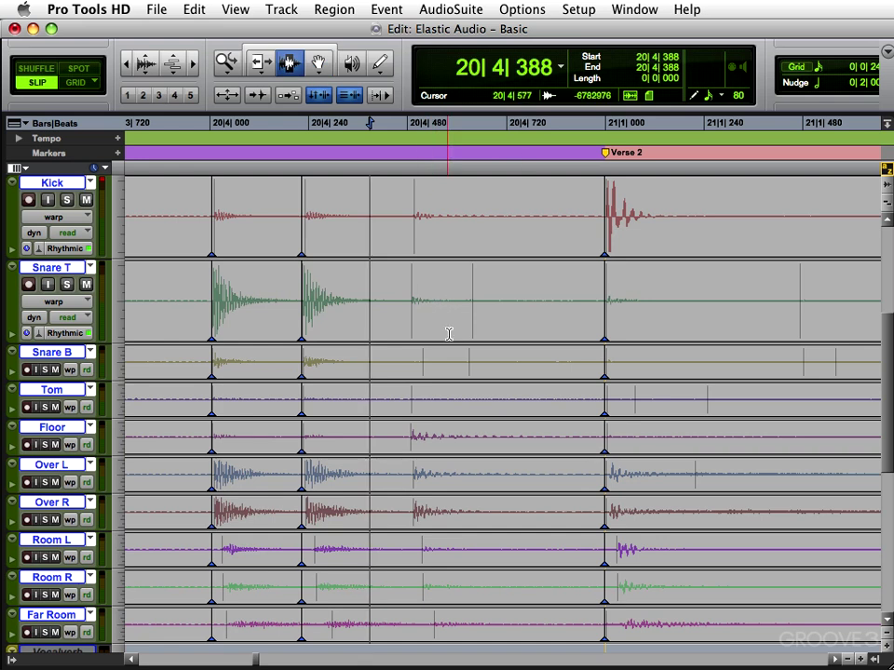
key("ctrl+z")
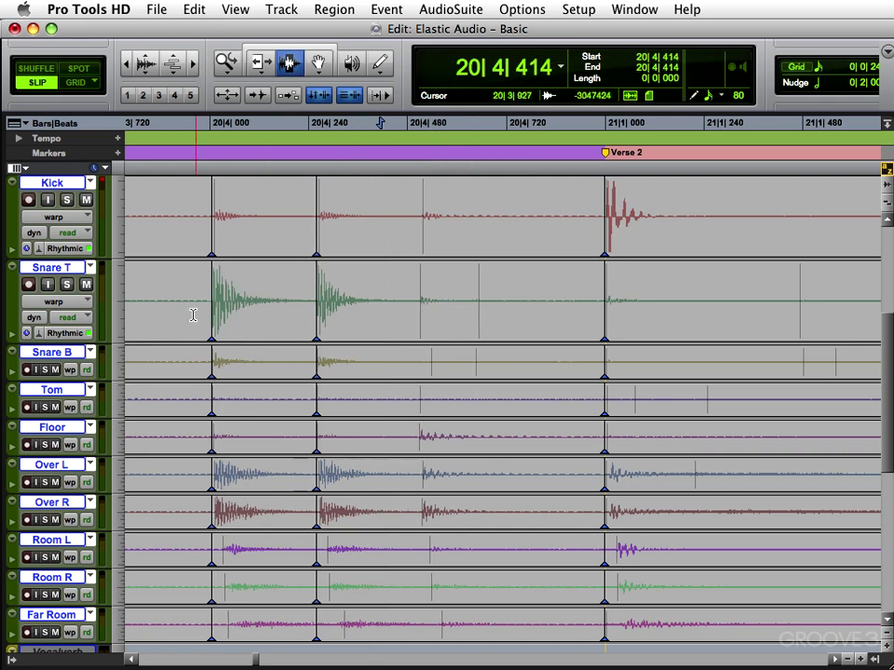
Delete all manual warp edits across the session and show the tracks as waveforms
left_click_drag(155, 314, 315, 313)
left_click(623, 394, "shift")
key("ctrl+a")
key("Delete")
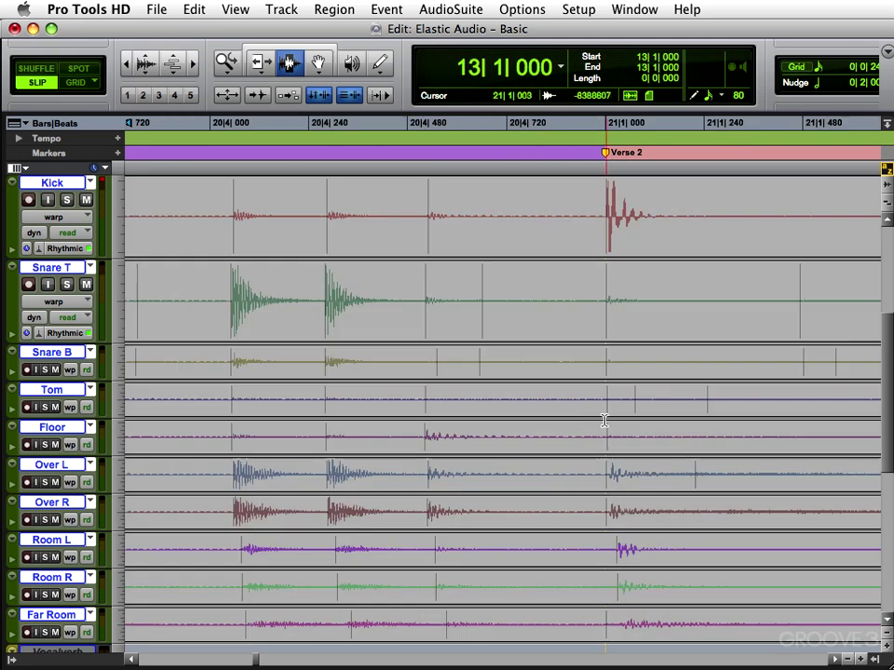
key("ctrl+minus")
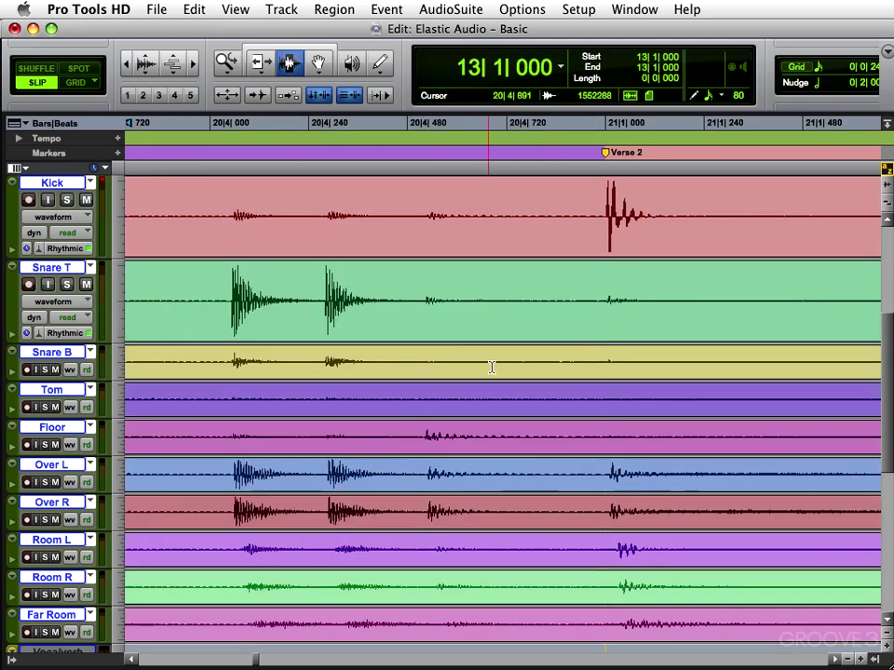
key("ctrl+bracketleft")
key("ctrl+bracketleft")
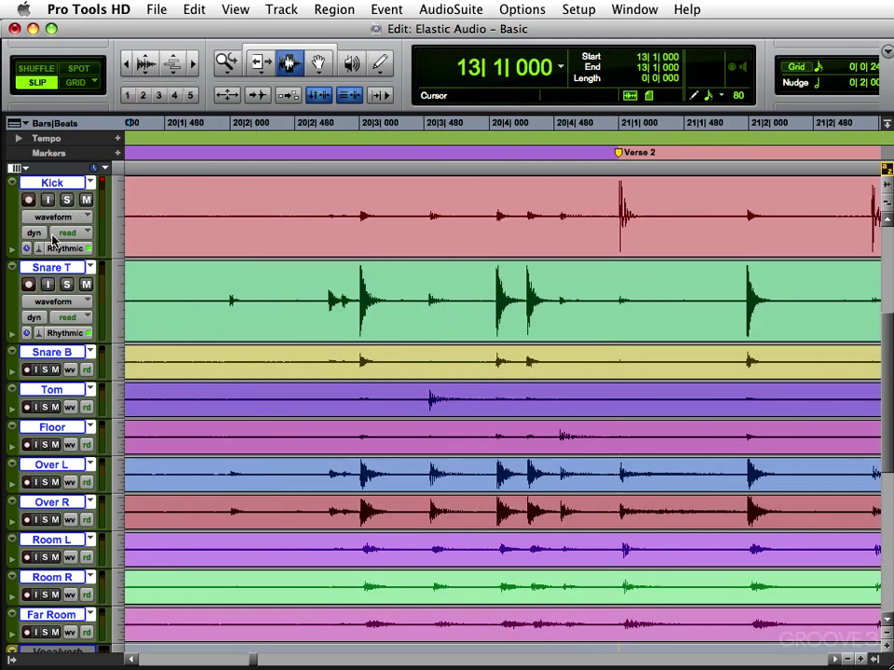
Return the drums to Warp view, select the whole session, and open Quantize
left_click(36, 250)
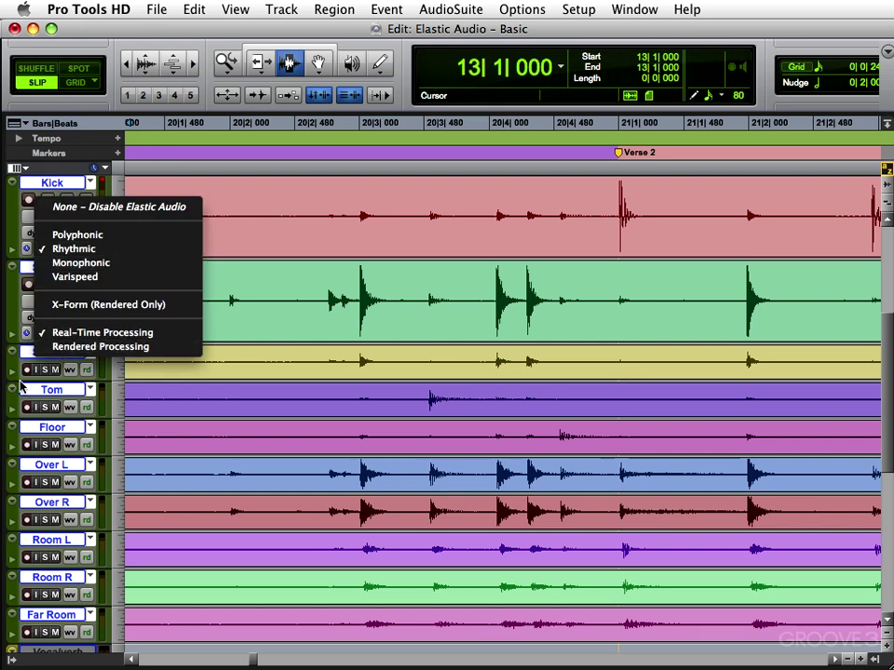
left_click(31, 435)
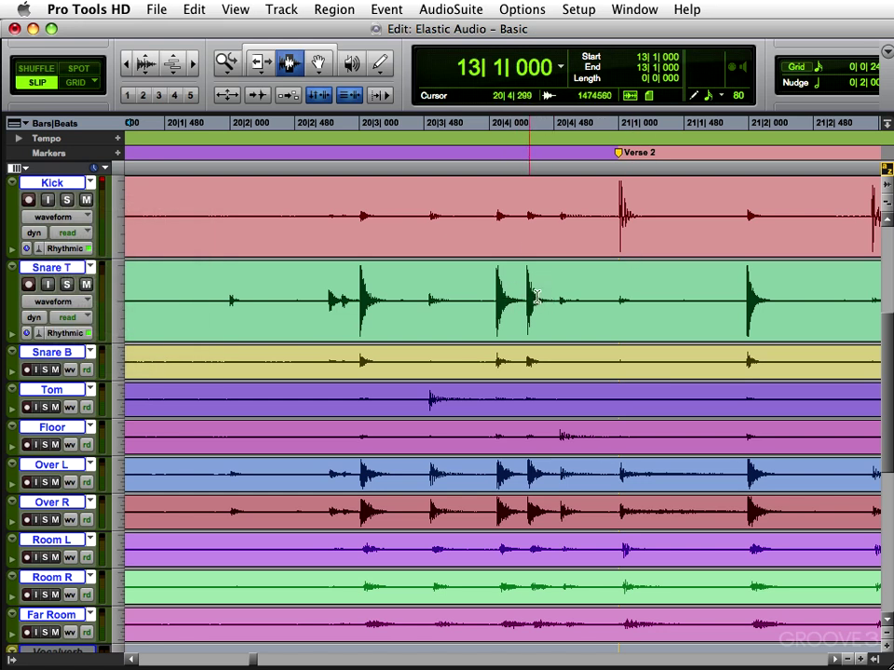
left_click(53, 216)
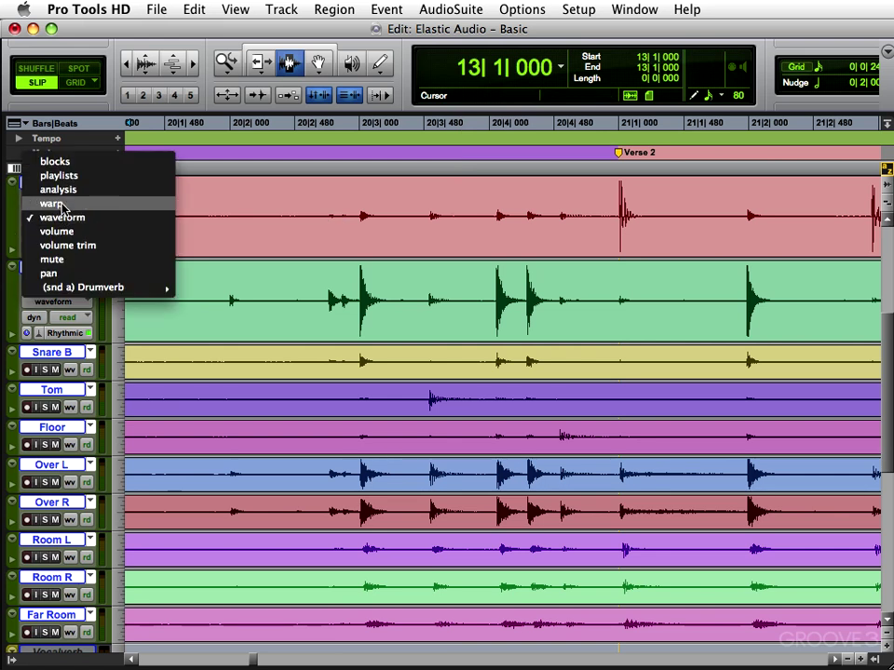
left_click(45, 201)
left_click_drag(451, 240, 584, 251)
key("super+a")
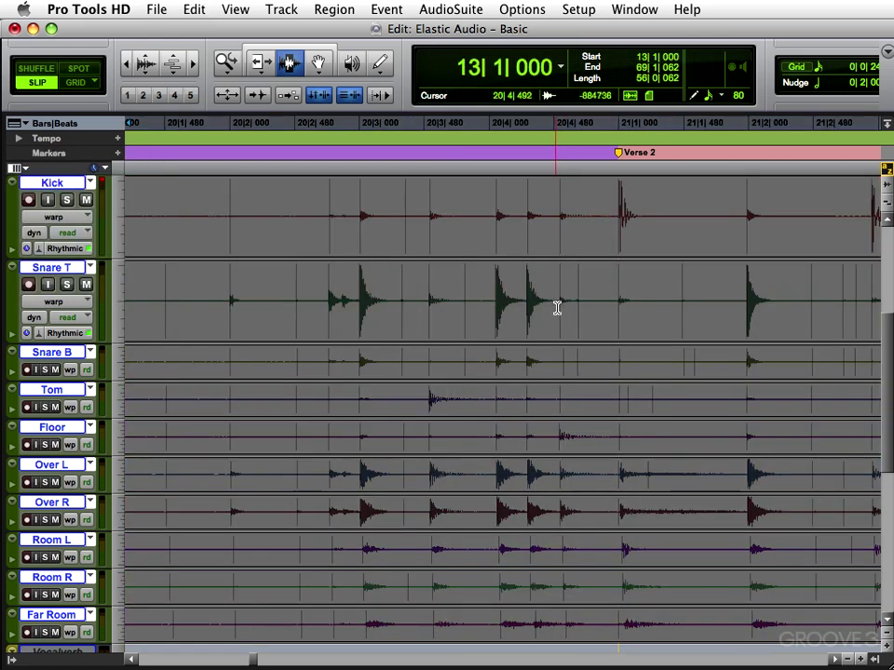
key("alt+0")
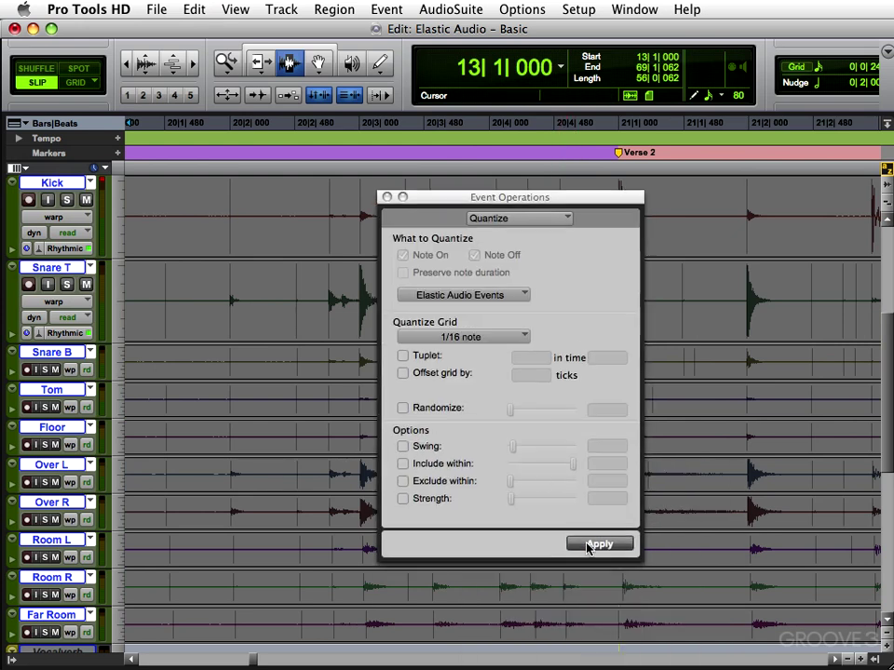
Close Quantize and set the drums' Elastic Audio to Real-Time Processing
left_click(386, 197)
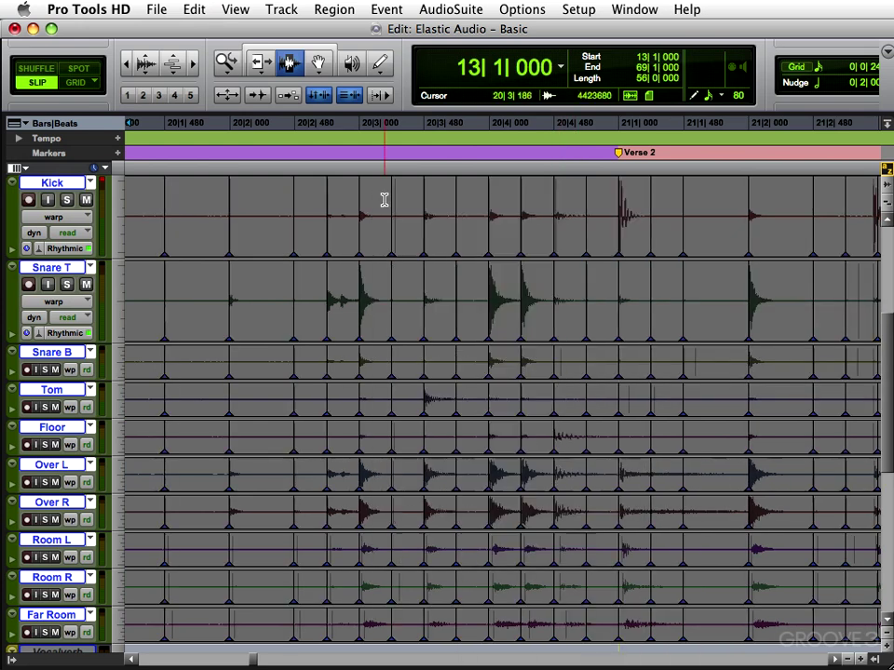
left_click(437, 297)
left_click(65, 249)
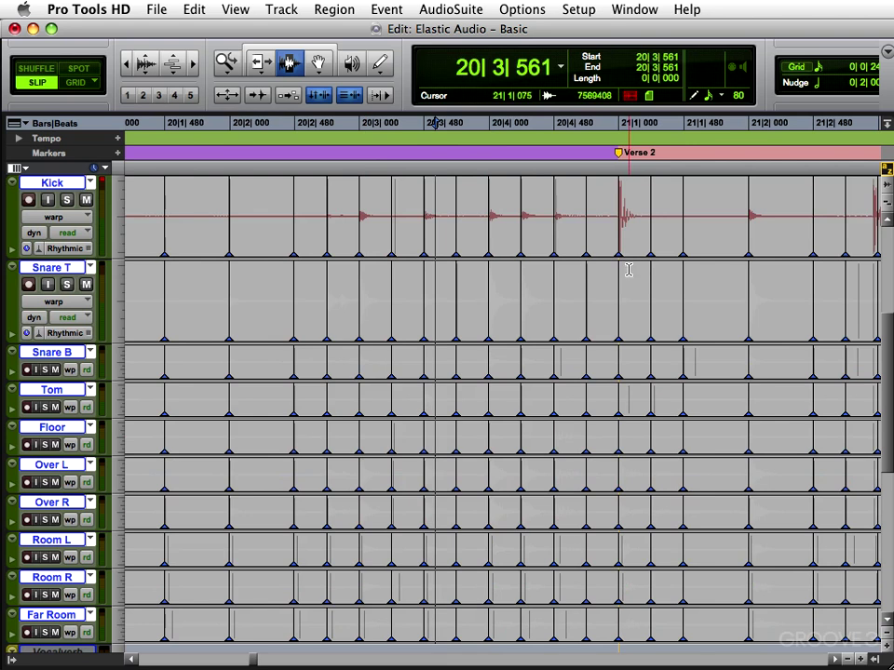
key("ctrl+minus")
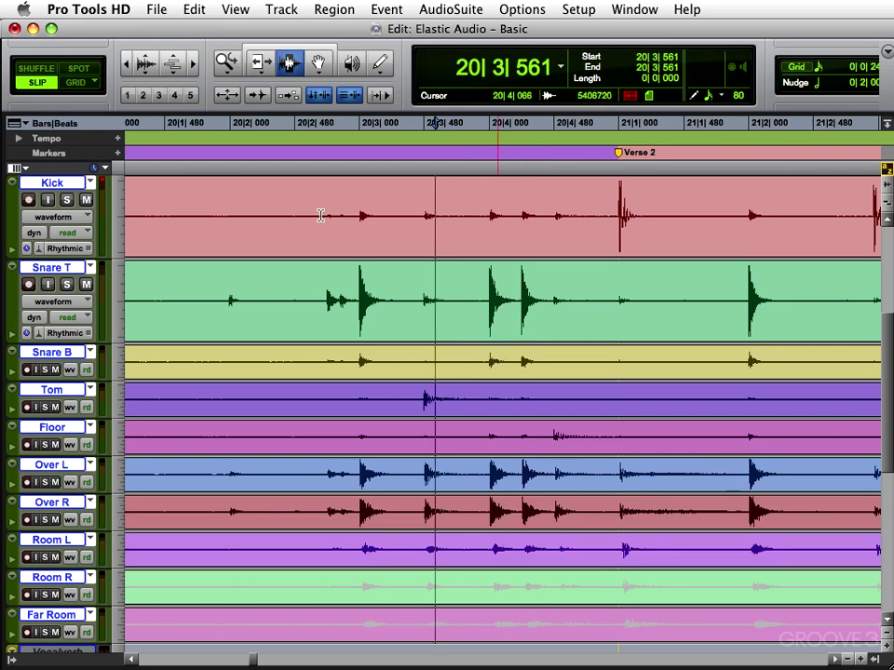
left_click(33, 254)
left_click(83, 330)
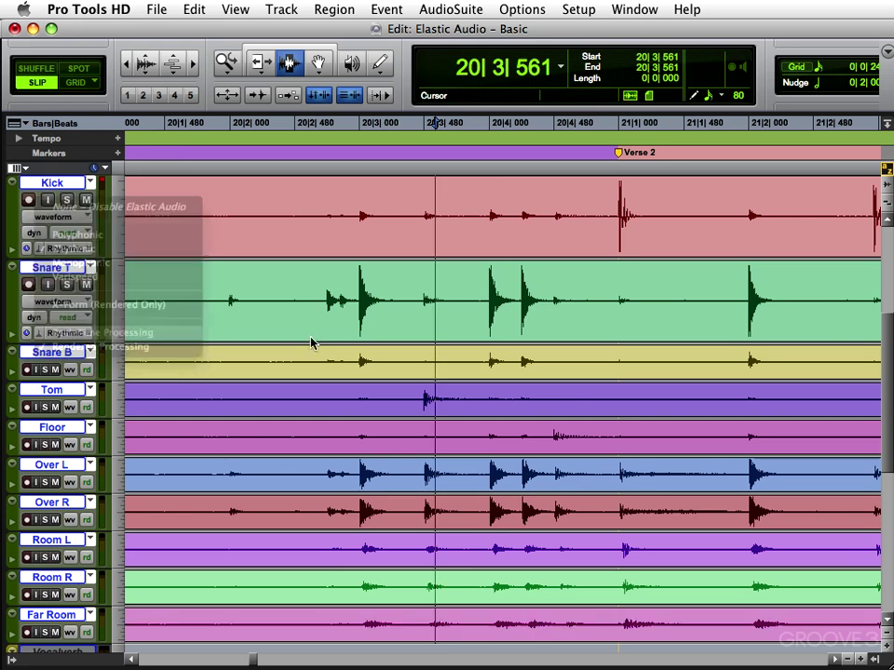
Show the tracks in Warp view and undo the quantize to restore the original timing
left_click(56, 217)
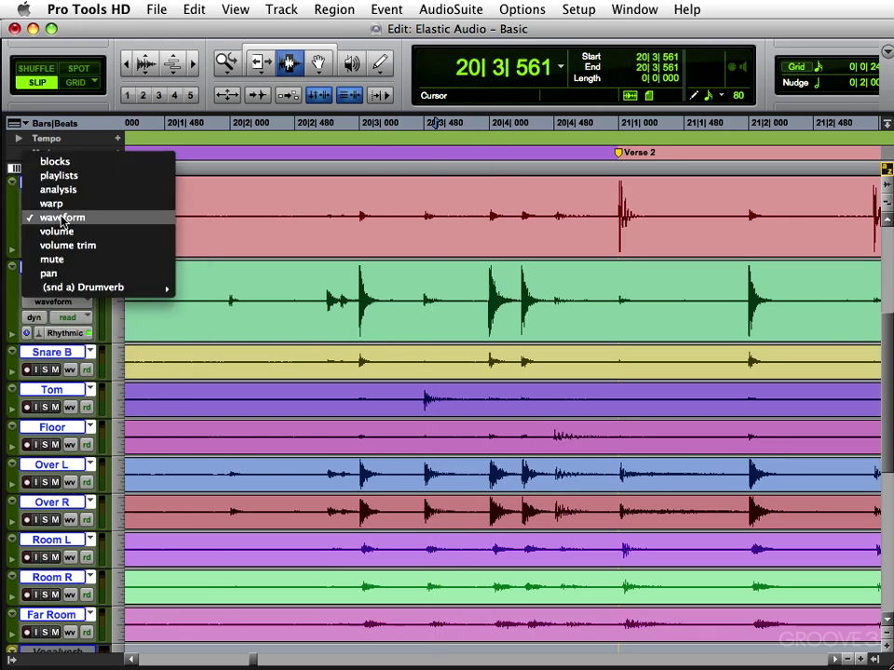
left_click(52, 203)
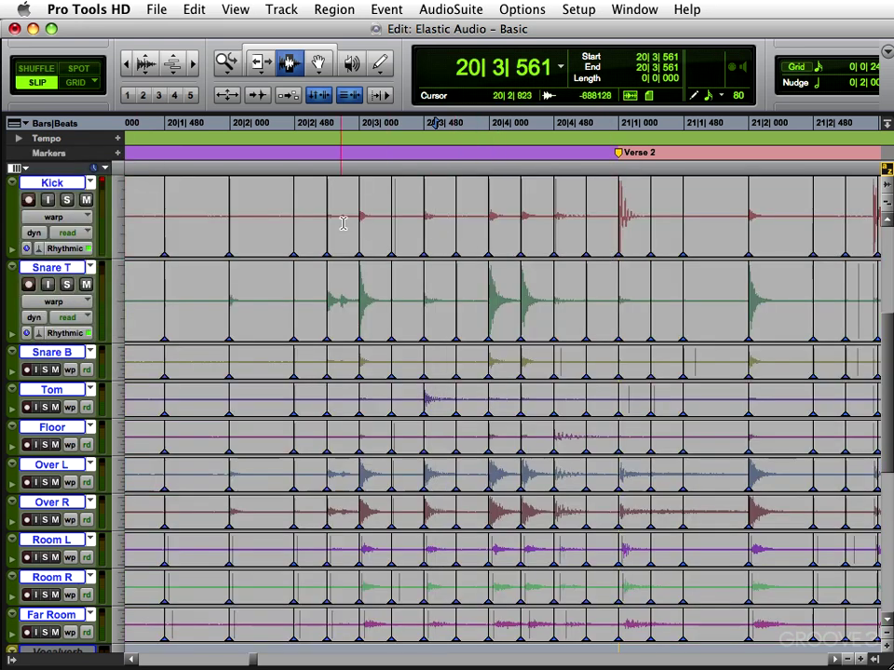
left_click_drag(339, 216, 600, 270)
key("Return")
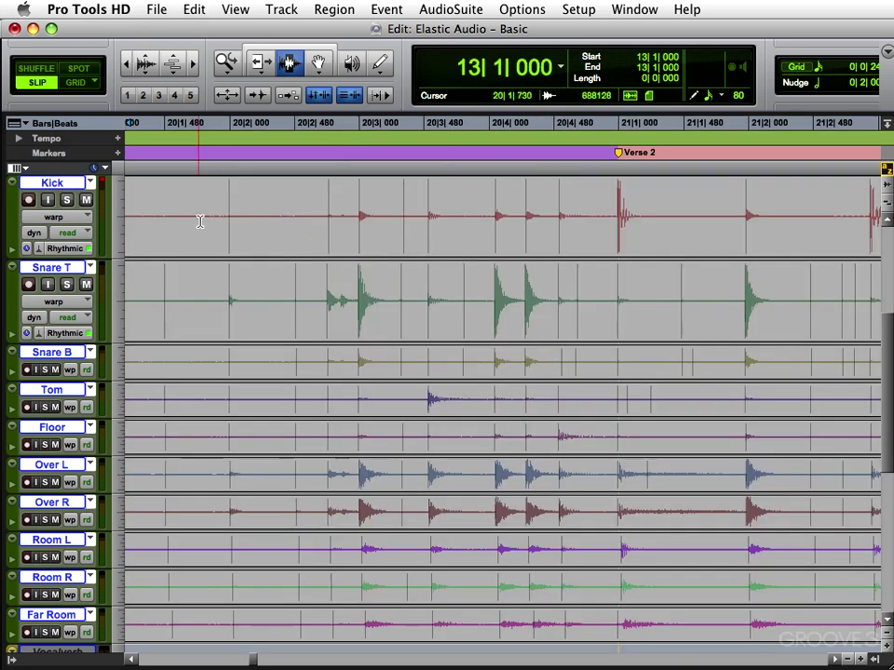
Play the drums from 20|2|617, then open the Kick track's Samples/Ticks timebase selector
left_click(290, 245)
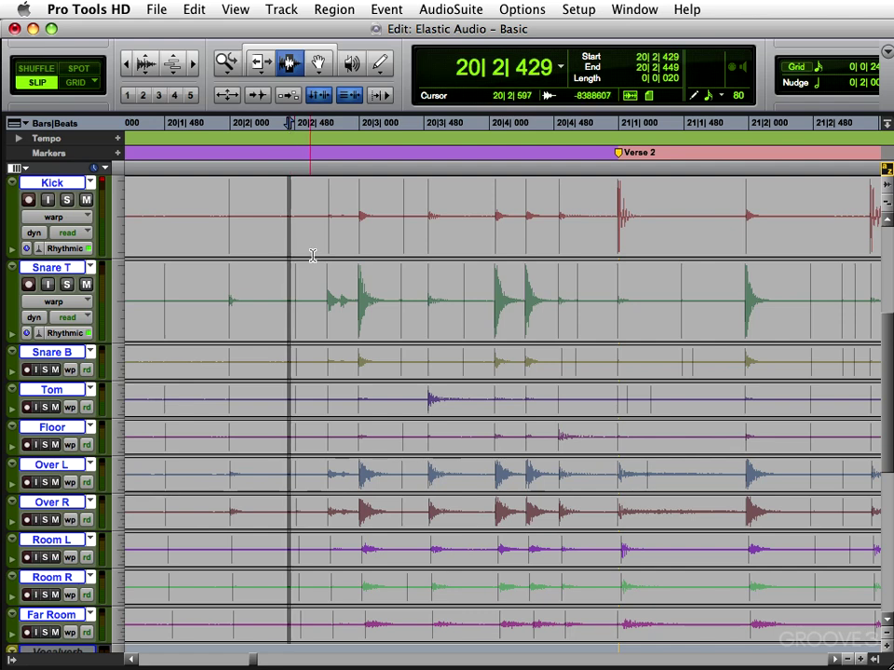
left_click(312, 260)
key("space")
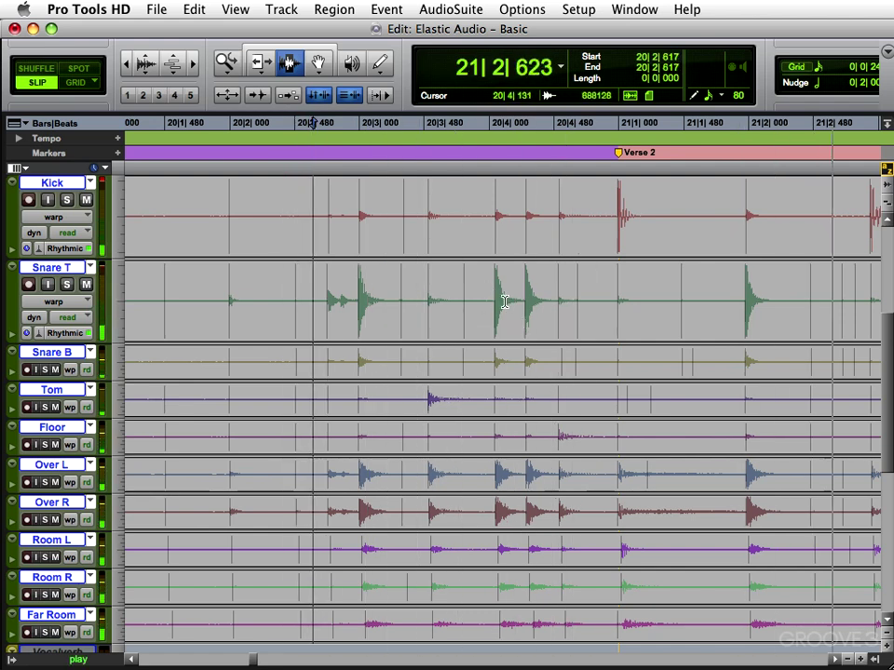
key("space")
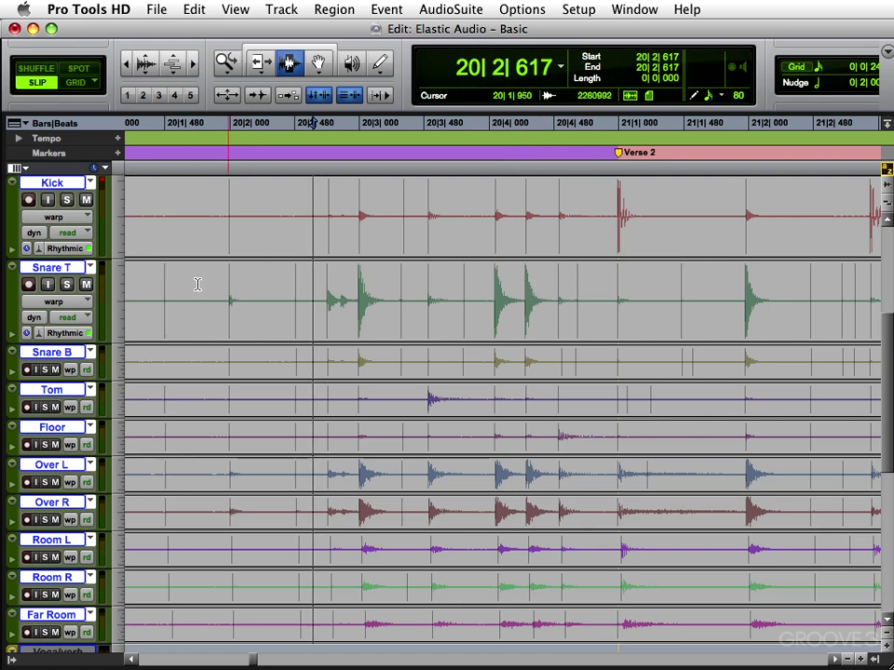
left_click(26, 249)
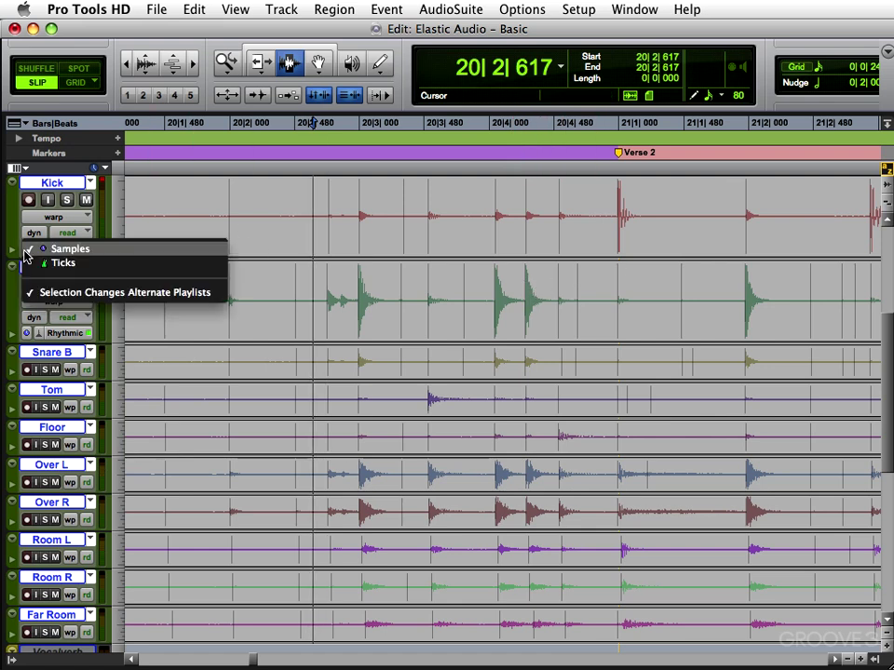
Put Kick and Snare T on the Ticks timebase and try a 96 BPM tempo, then undo it
left_click(94, 265)
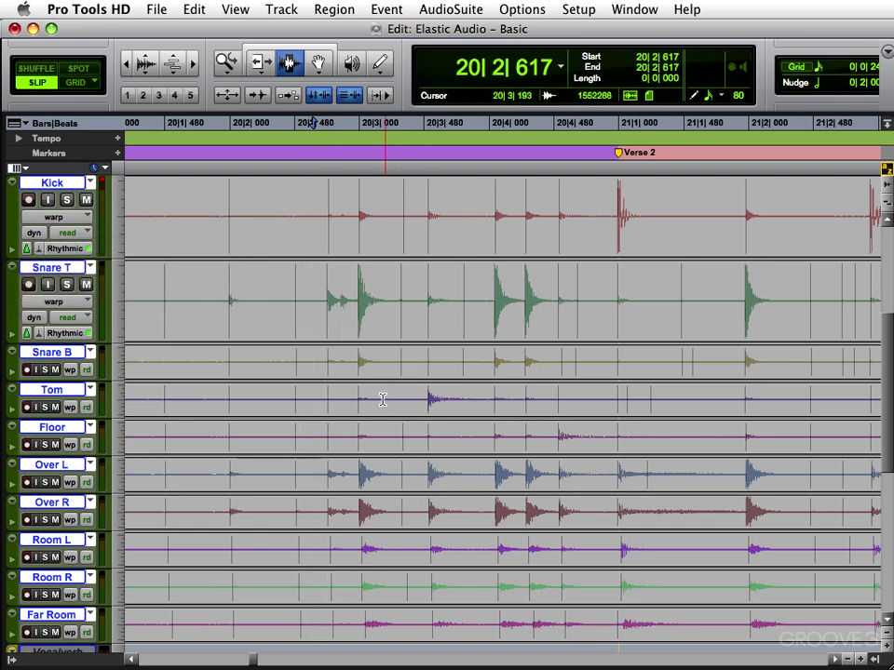
key("super+1")
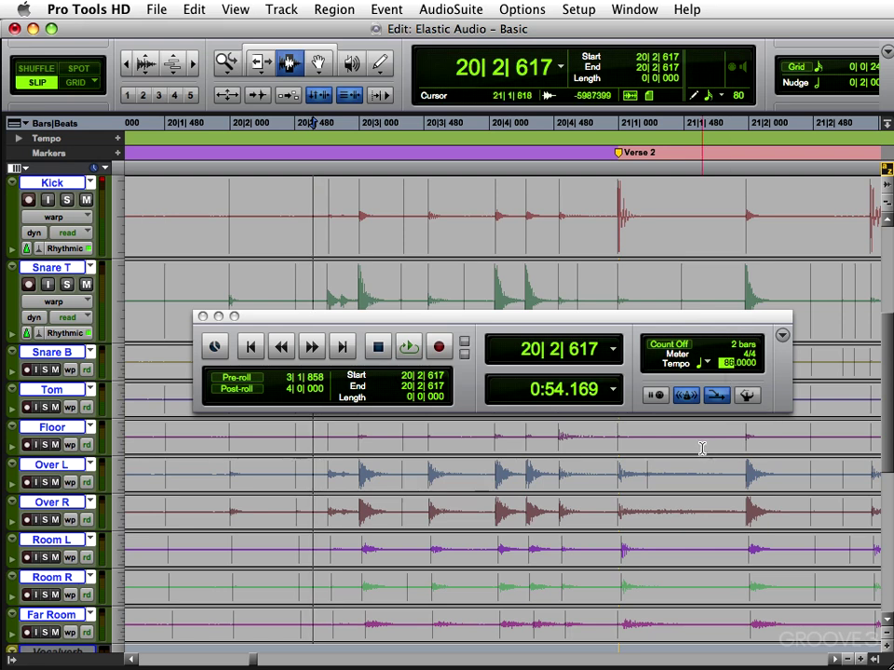
type("96")
key("Return")
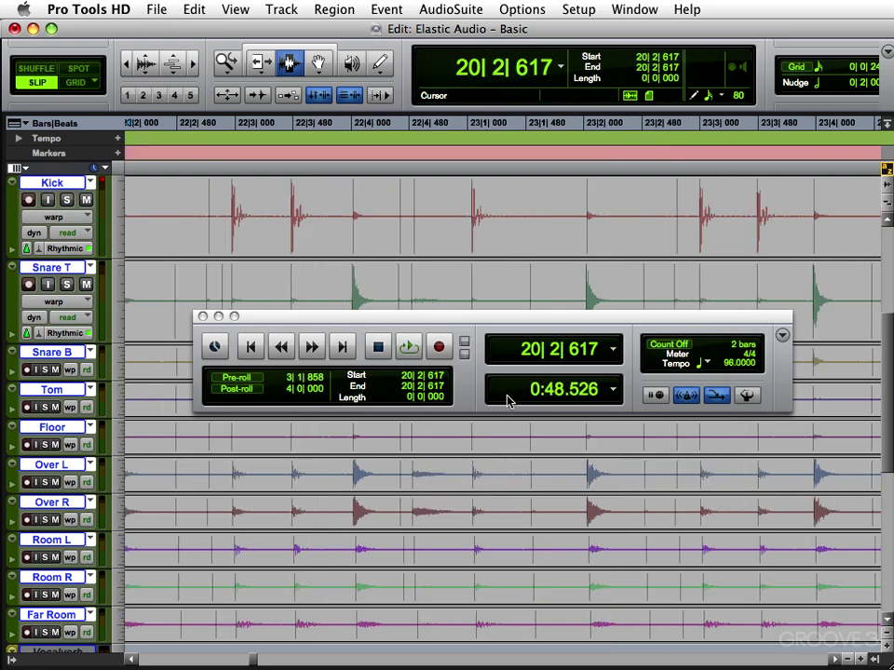
key("super+bracketleft")
key("super+bracketleft")
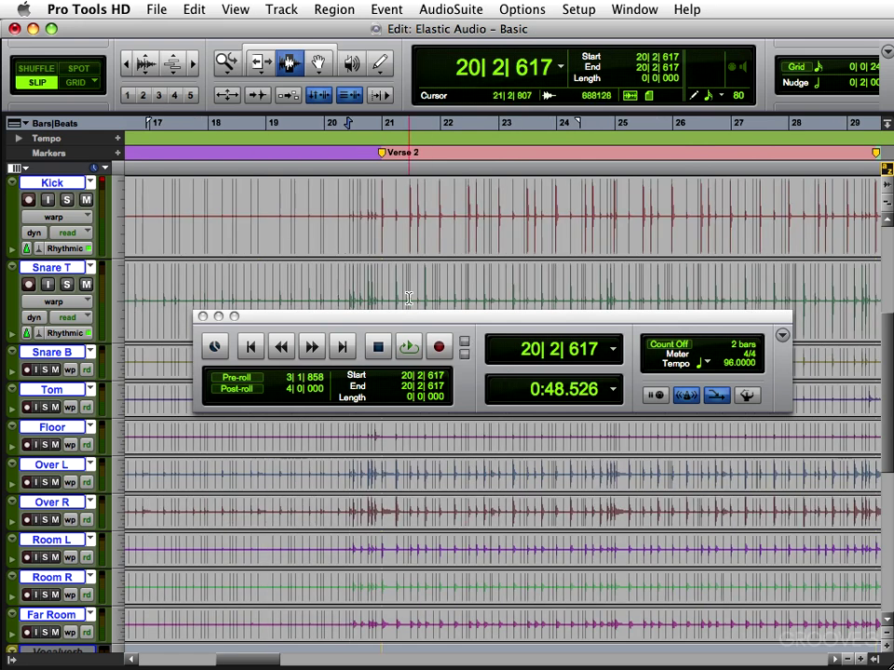
key("super+z")
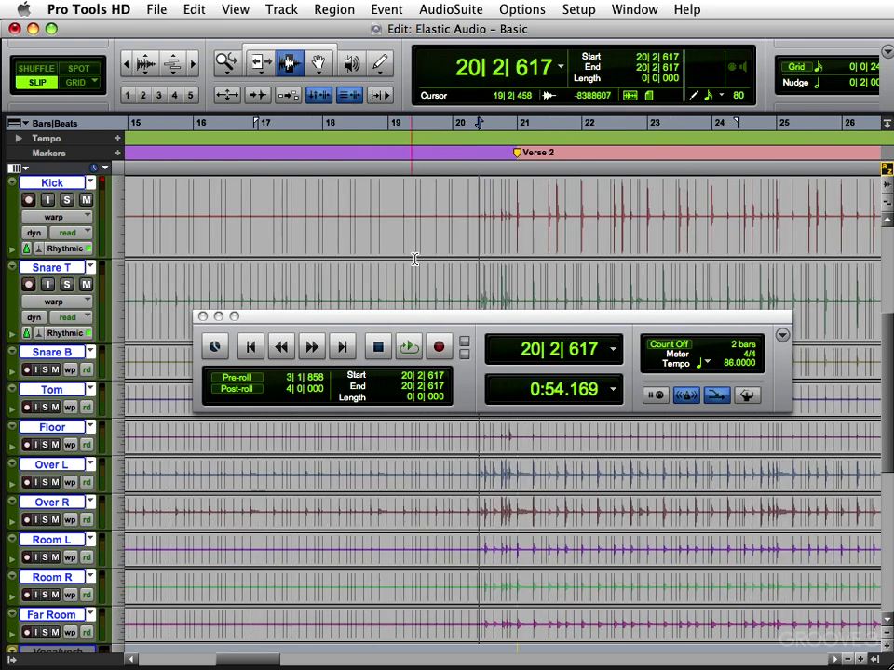
key("super+bracketleft")
key("super+bracketleft")
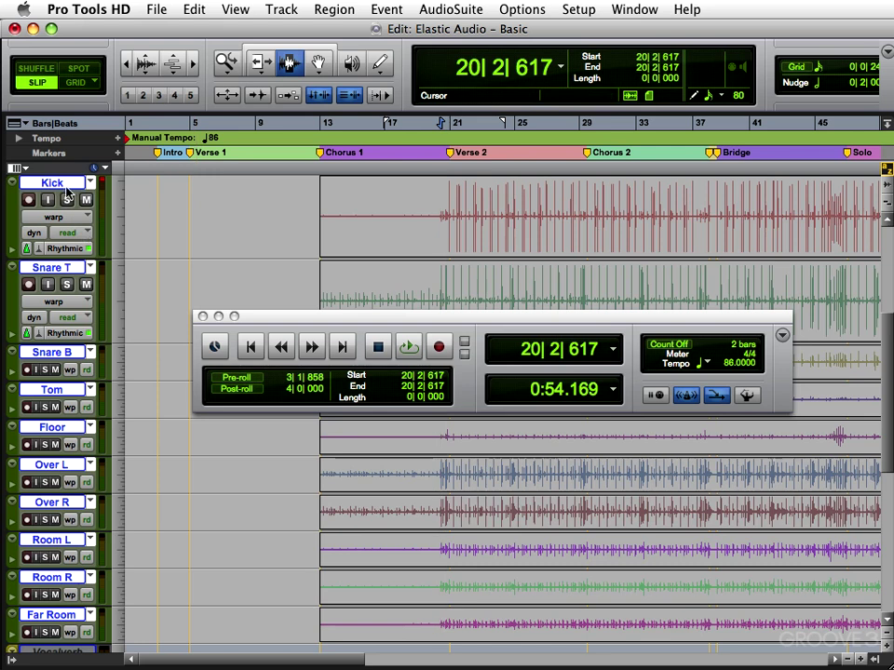
key("ctrl+minus")
Set the tempo to 96 BPM and play the drums, zoomed in on bars 18–25
left_click(722, 363)
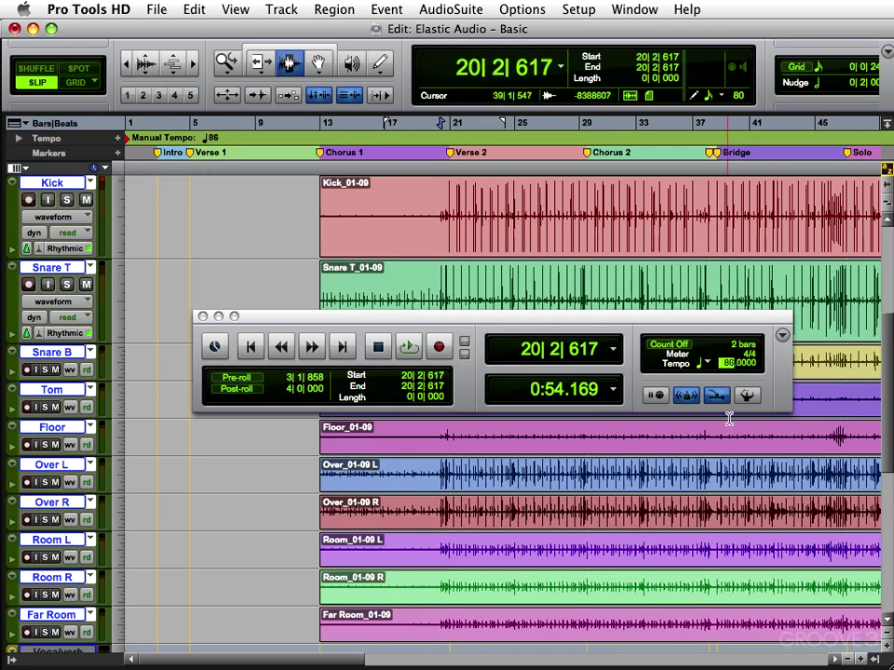
type("96")
key("Return")
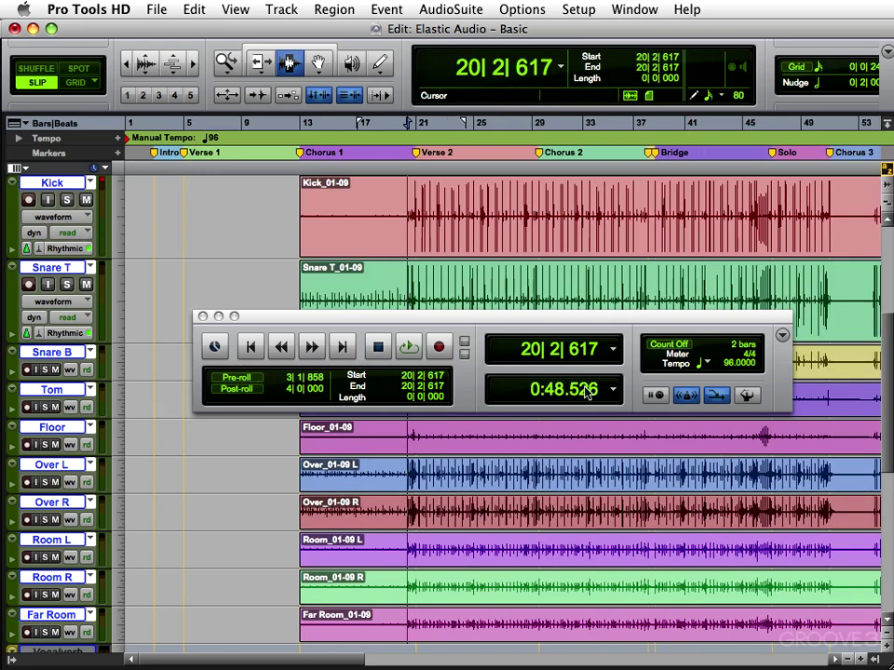
key("space")
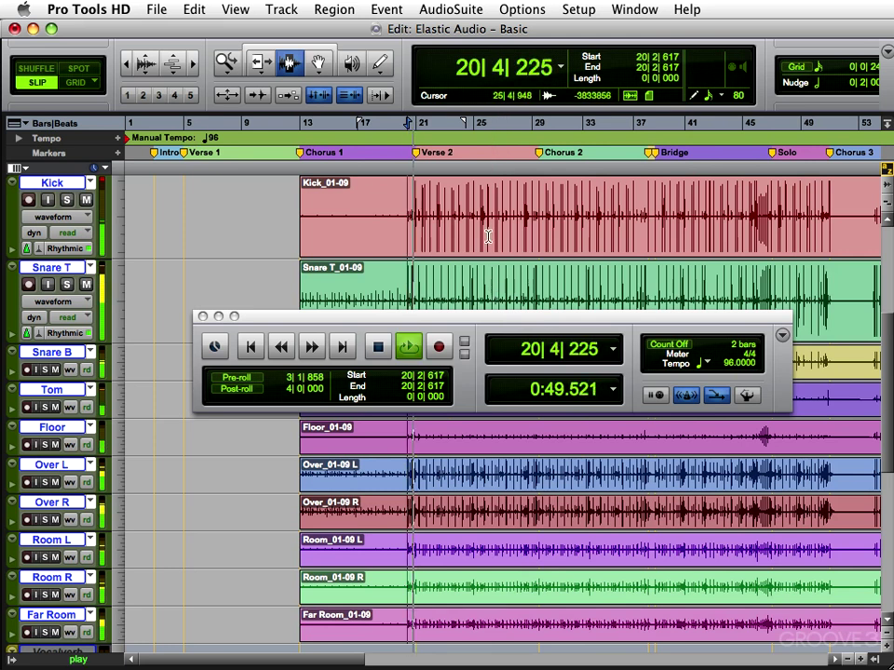
key("F5")
left_click_drag(365, 199, 491, 224)
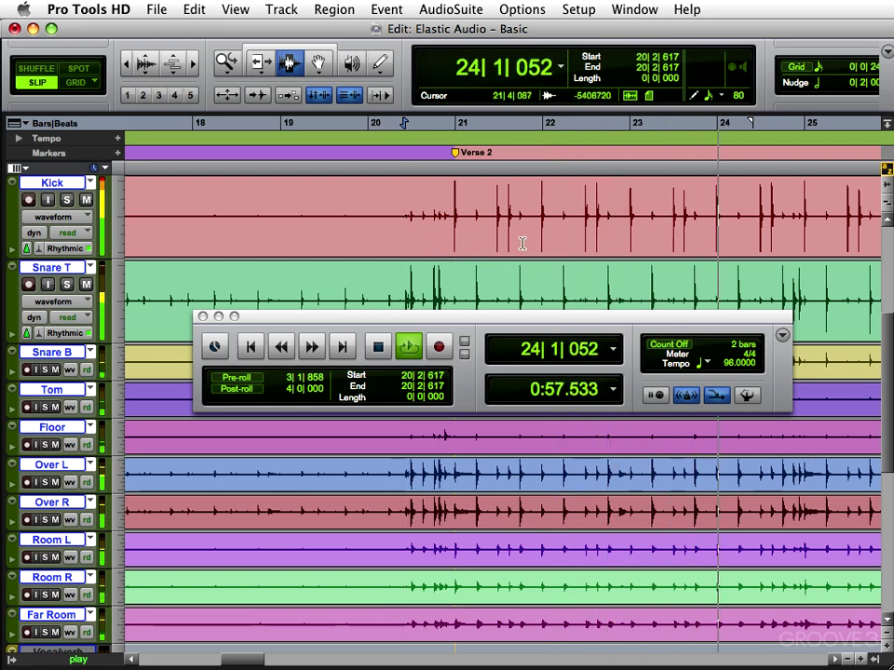
key("space")
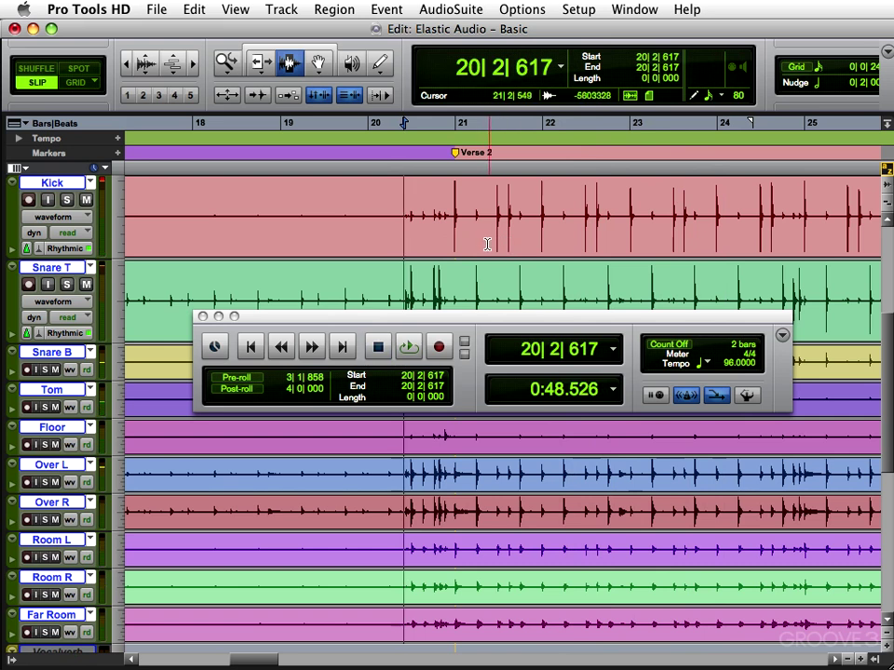
Change the tempo to 80 BPM and audition Verse 2, bars 18–25
left_click(724, 362)
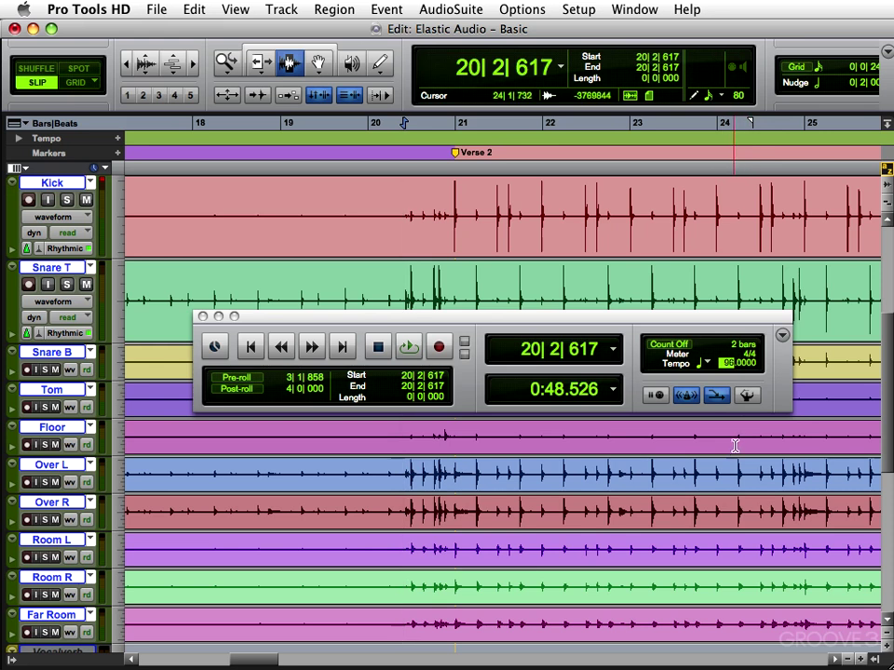
type("80")
key("Return")
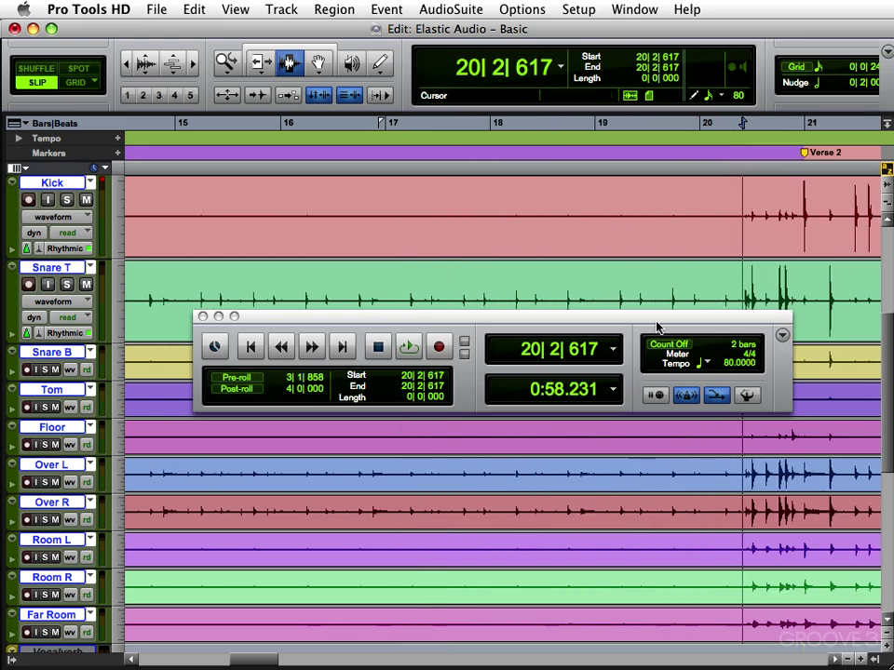
key("space")
key("super+bracketleft")
key("super+bracketleft")
key("F5")
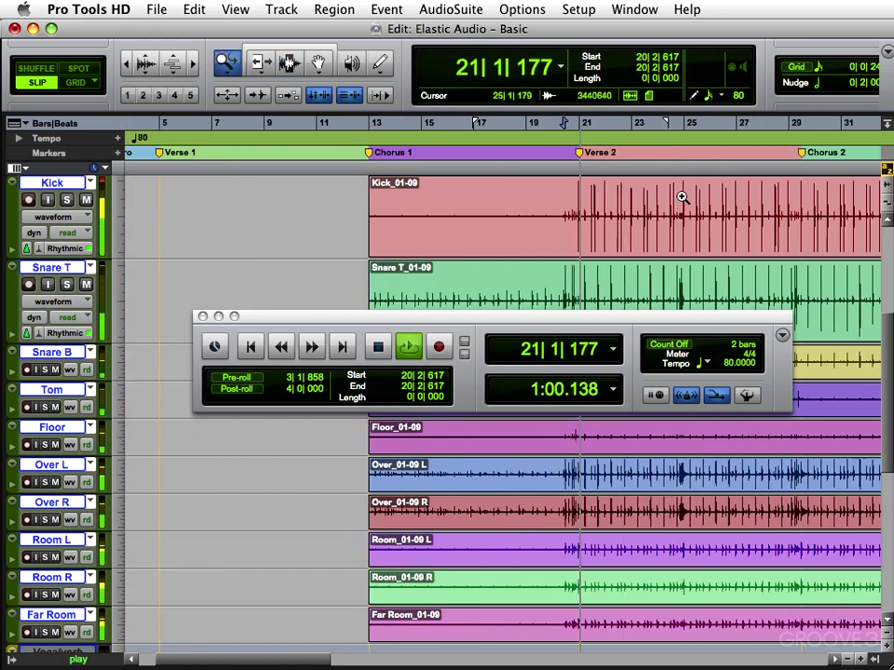
left_click(531, 261)
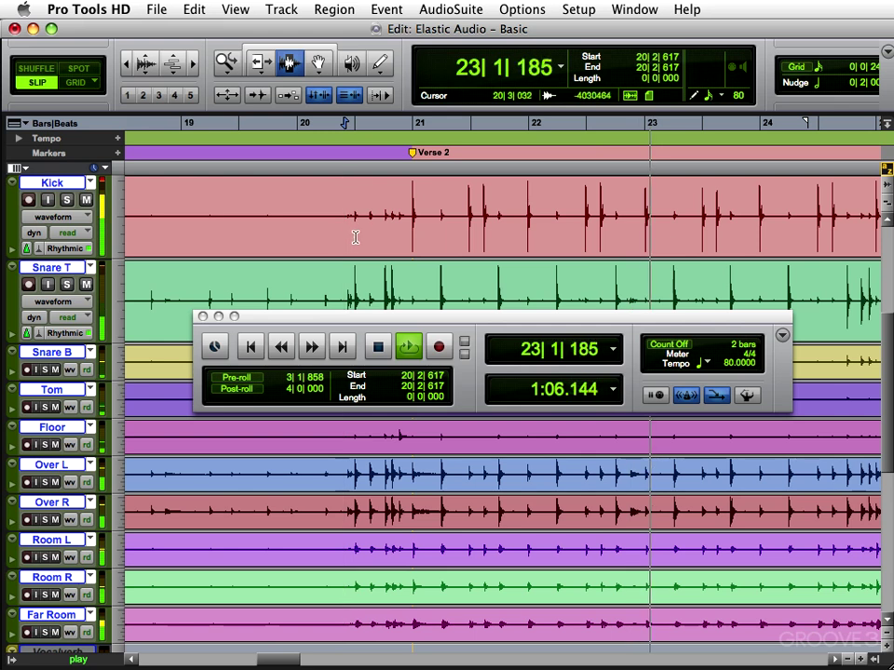
key("space")
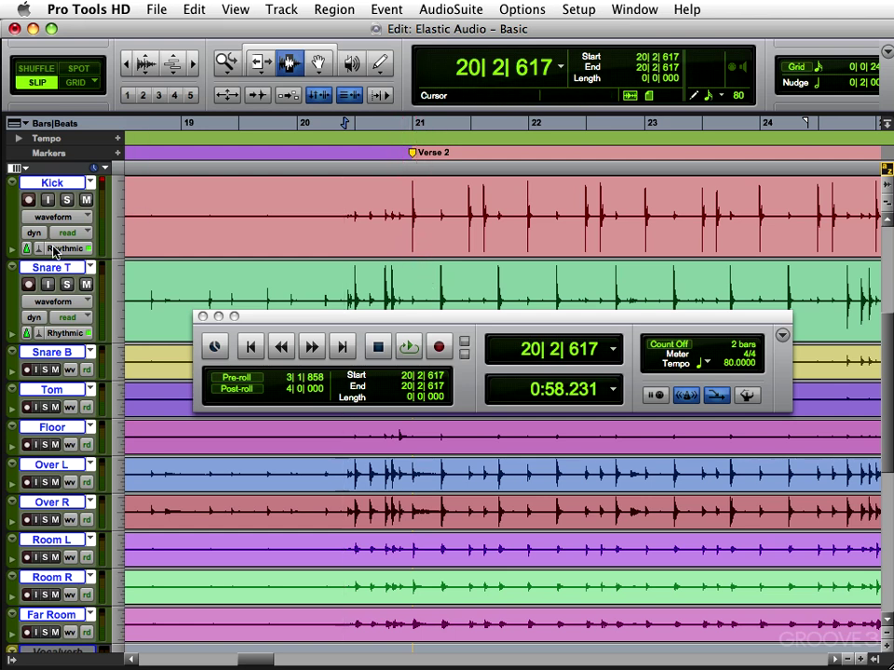
Return the Transport tempo to 86 BPM
left_click(727, 364)
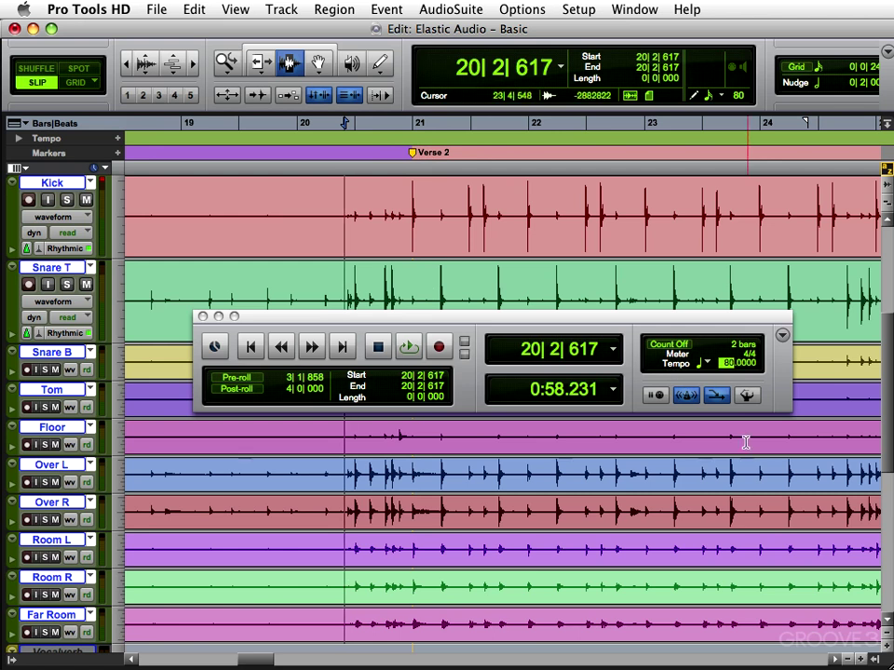
type("86")
key("Return")
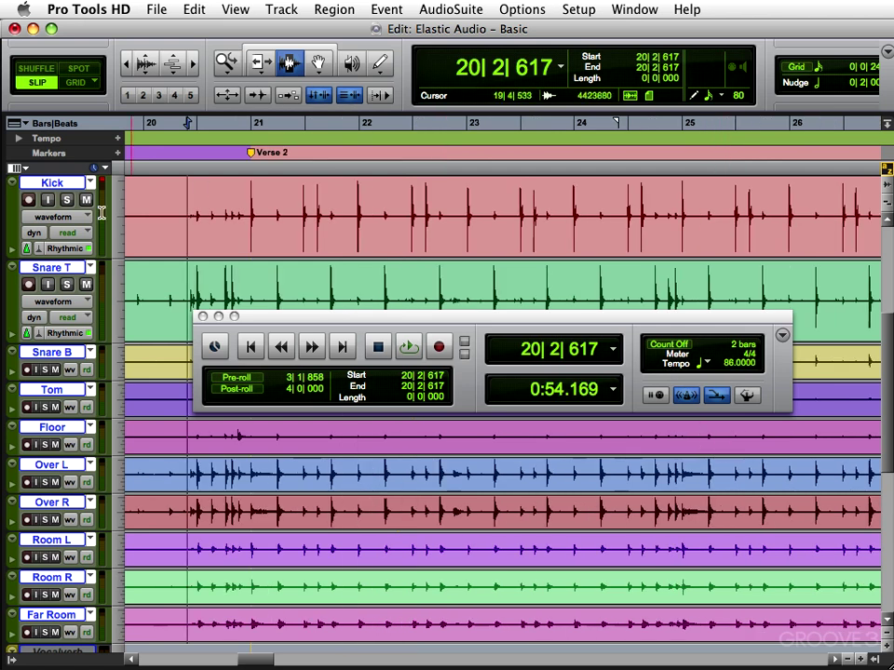
Set Kick's Elastic Audio to None, revert regions to original length, and play the drums
left_click(37, 251)
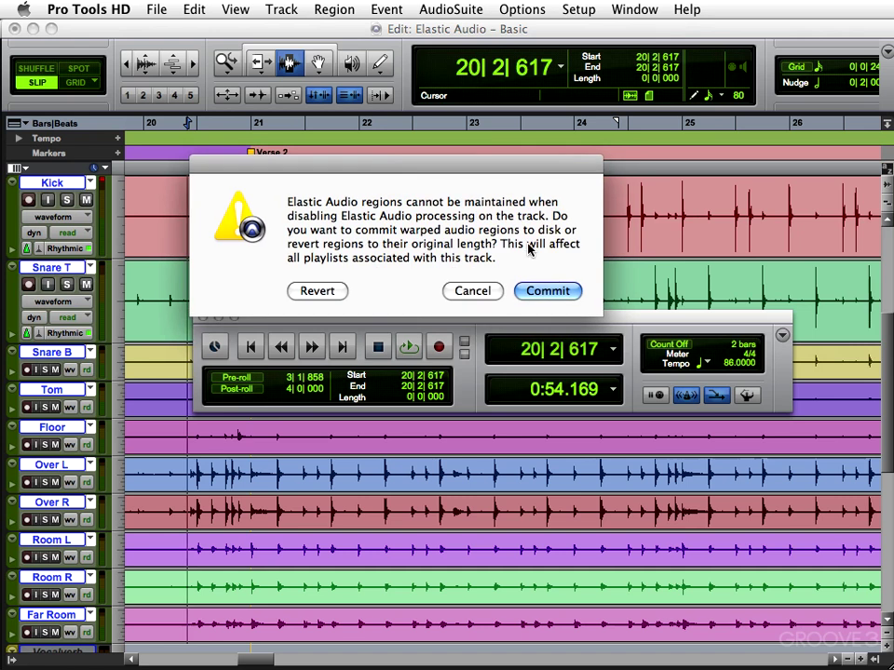
left_click(314, 292)
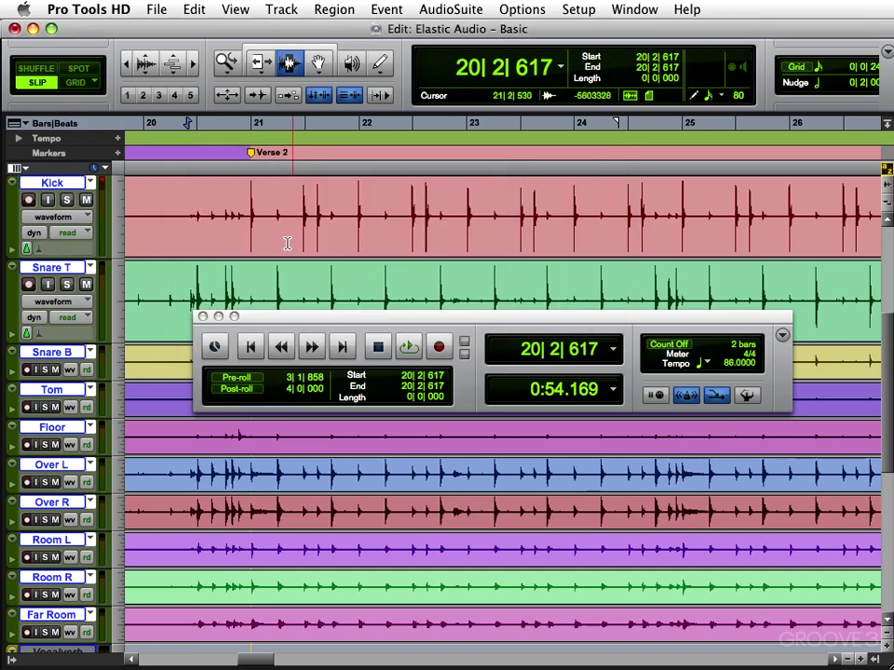
key("space")
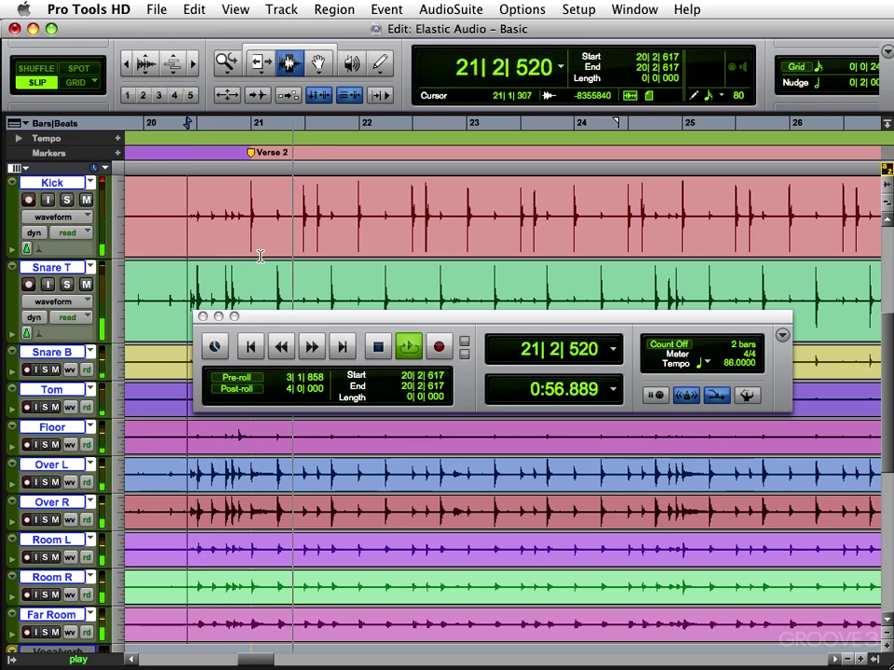
key("space")
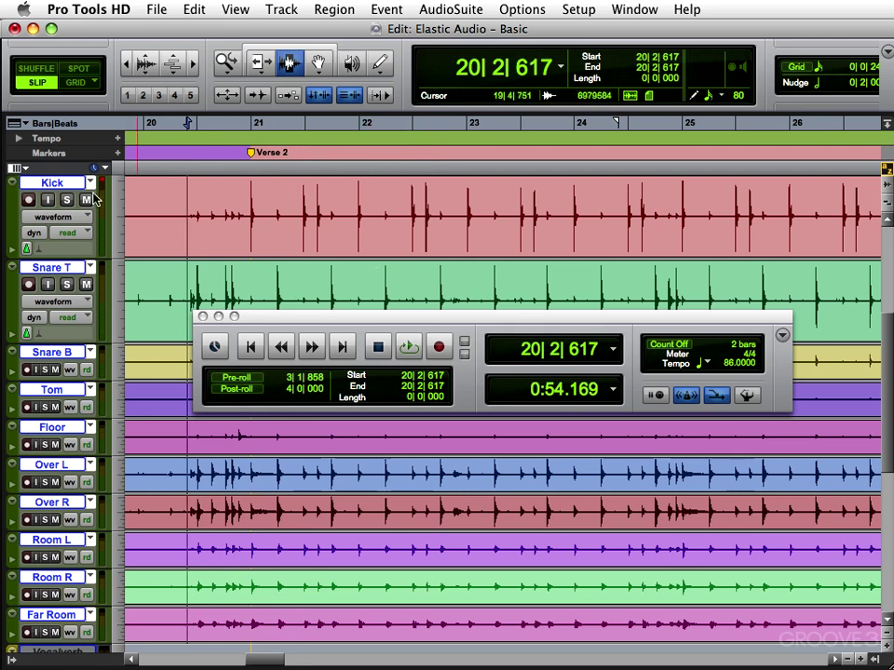
Re-enable Rhythmic Elastic Audio on the drums and open Elastic Properties for all eight regions
left_click(26, 249)
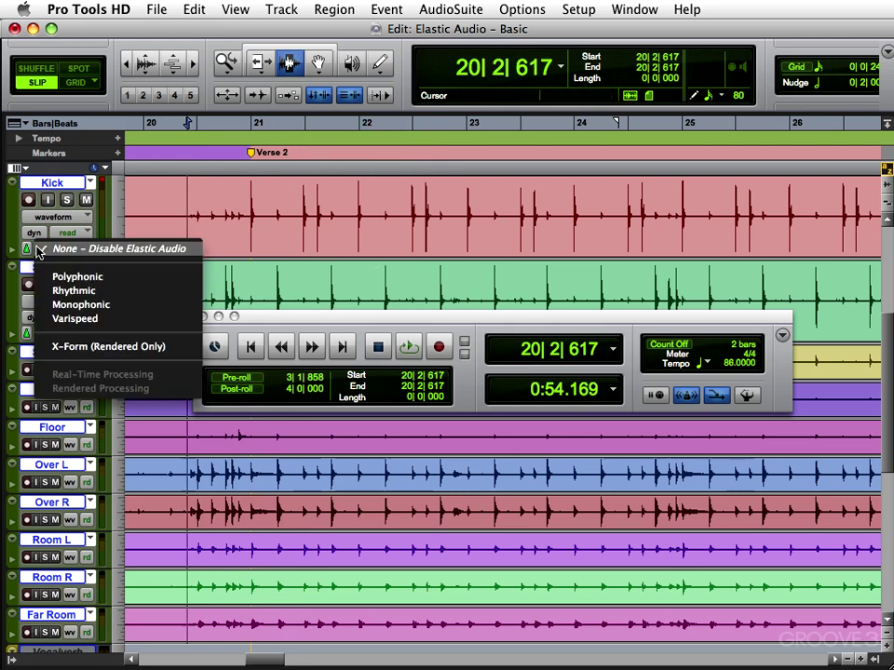
left_click(119, 291)
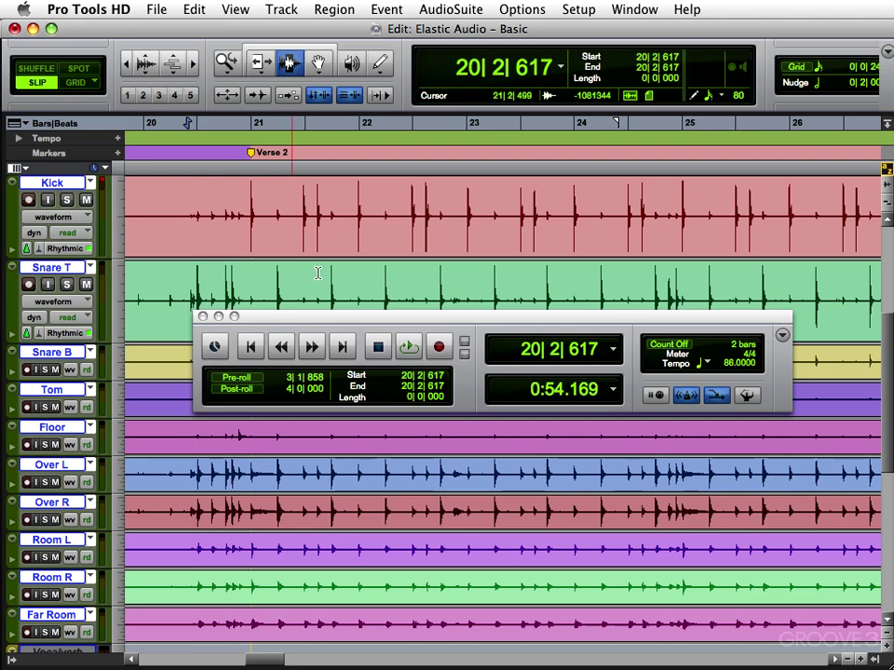
key("super+a")
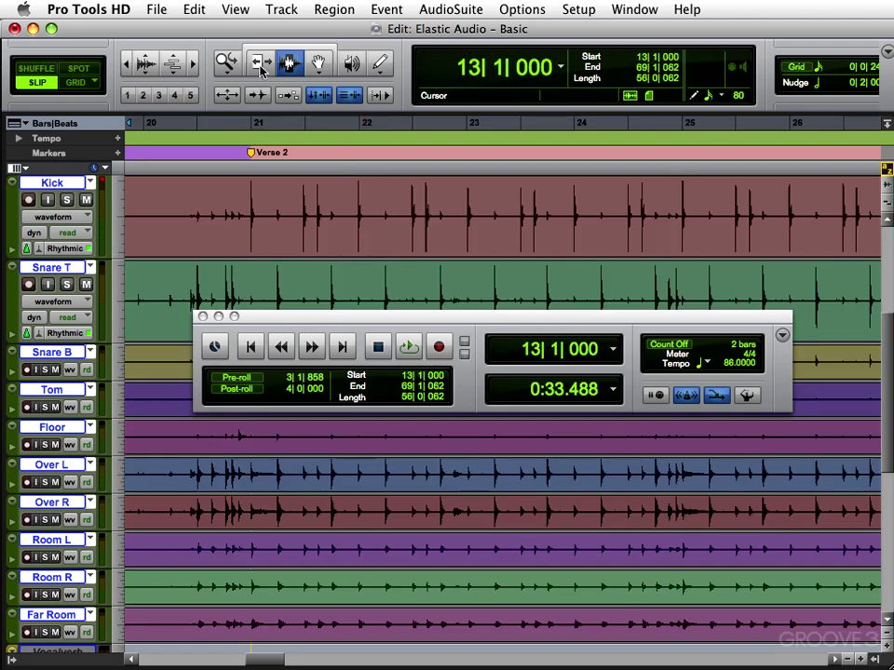
left_click(317, 11)
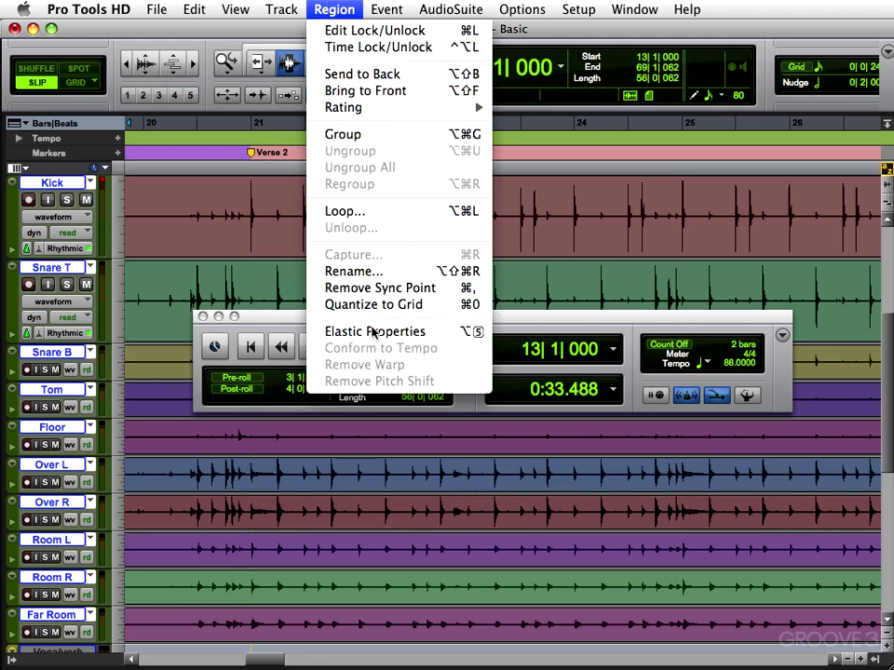
left_click(373, 331)
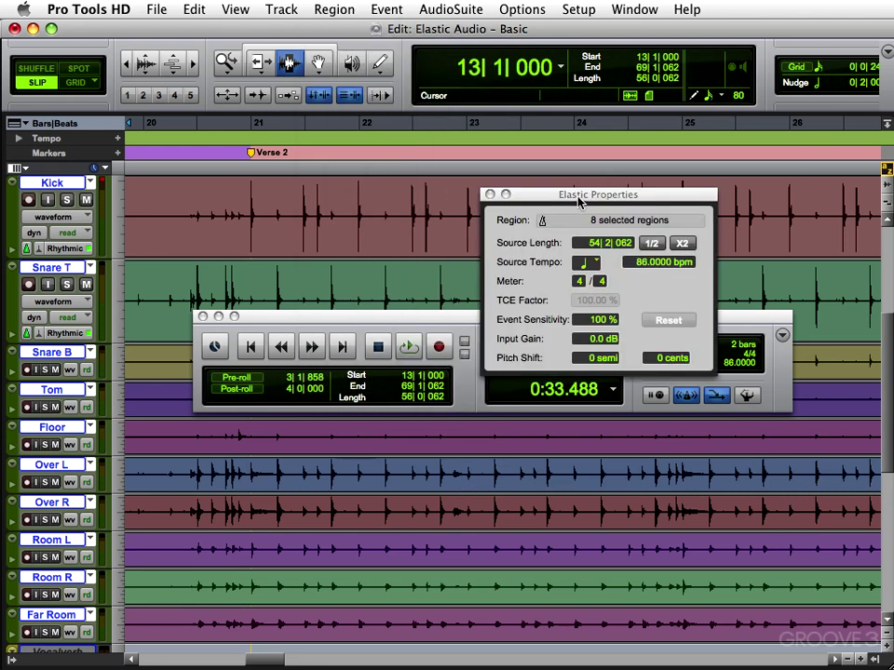
left_click_drag(579, 202, 430, 133)
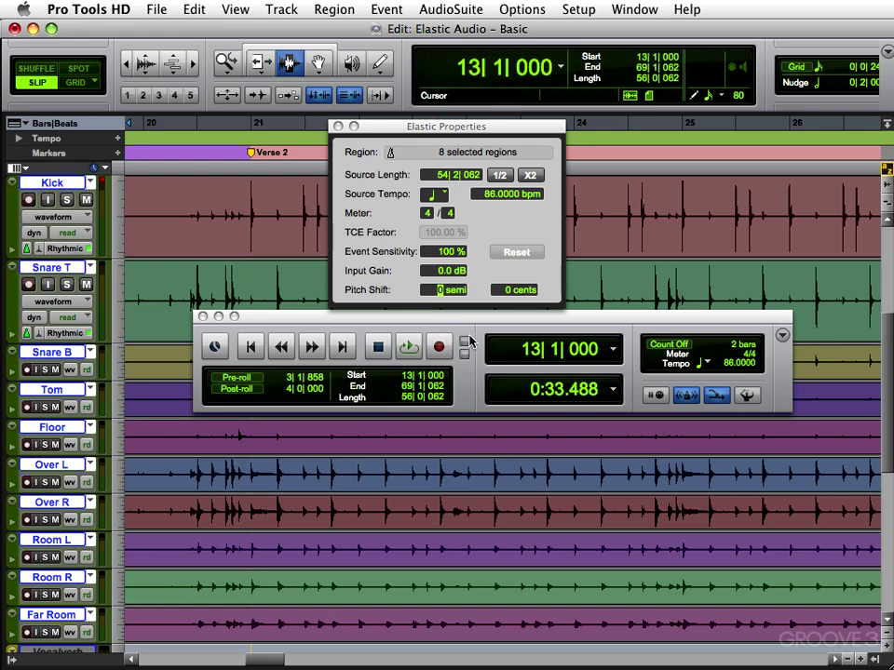
Audition the drums raised 2 semitones from 20|4|707, then reselect all regions
left_click(242, 230)
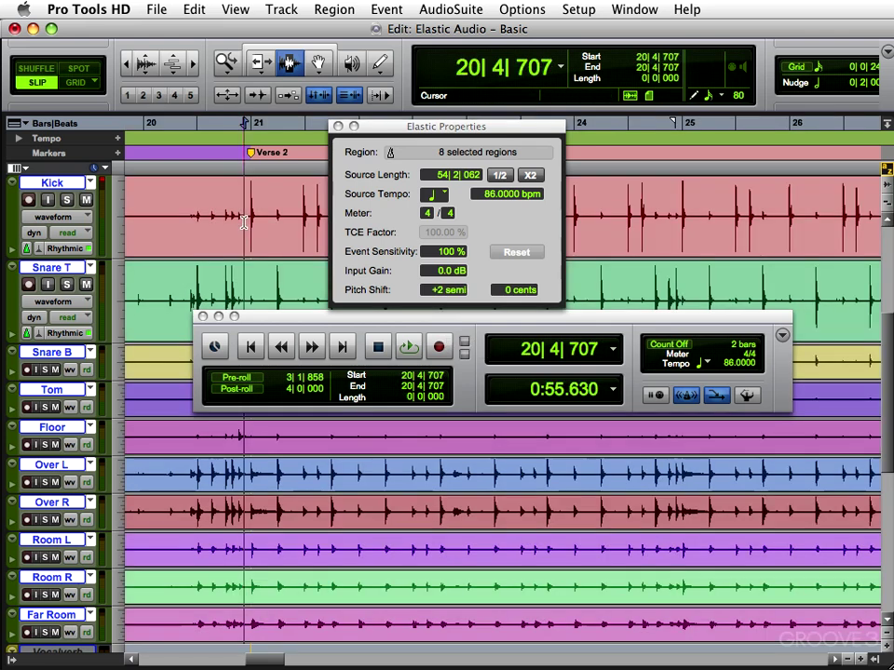
key("space")
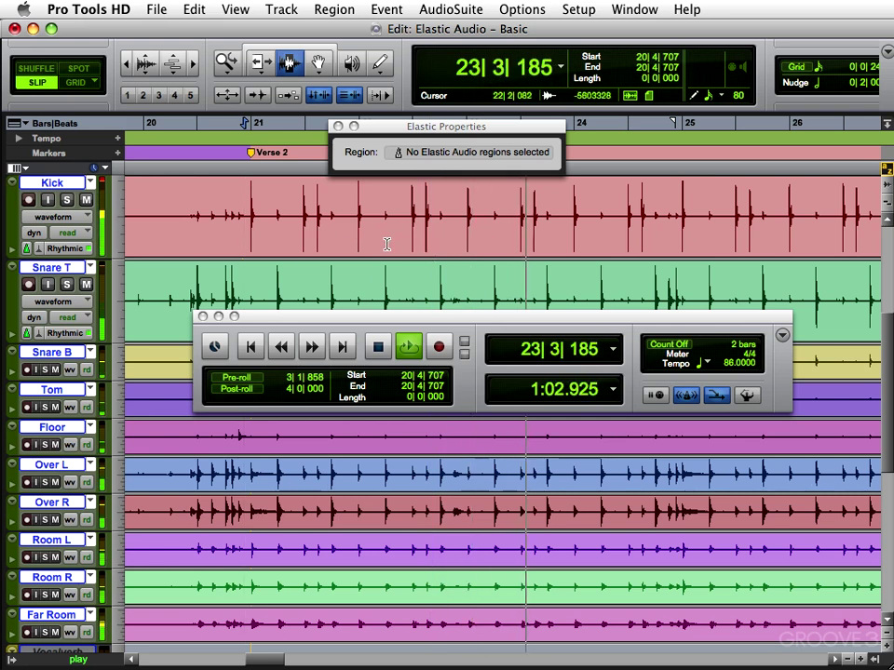
key("space")
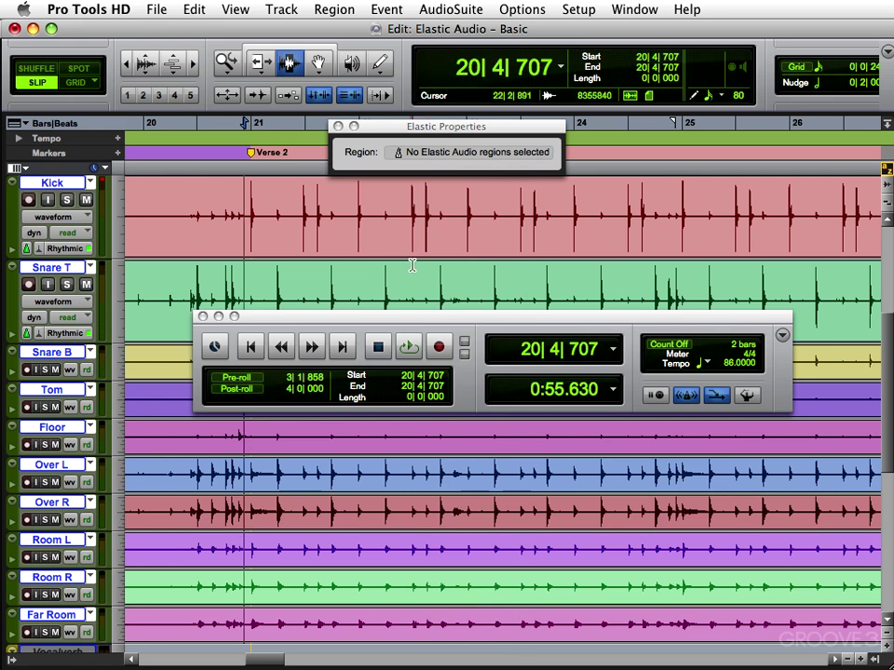
key("super+a")
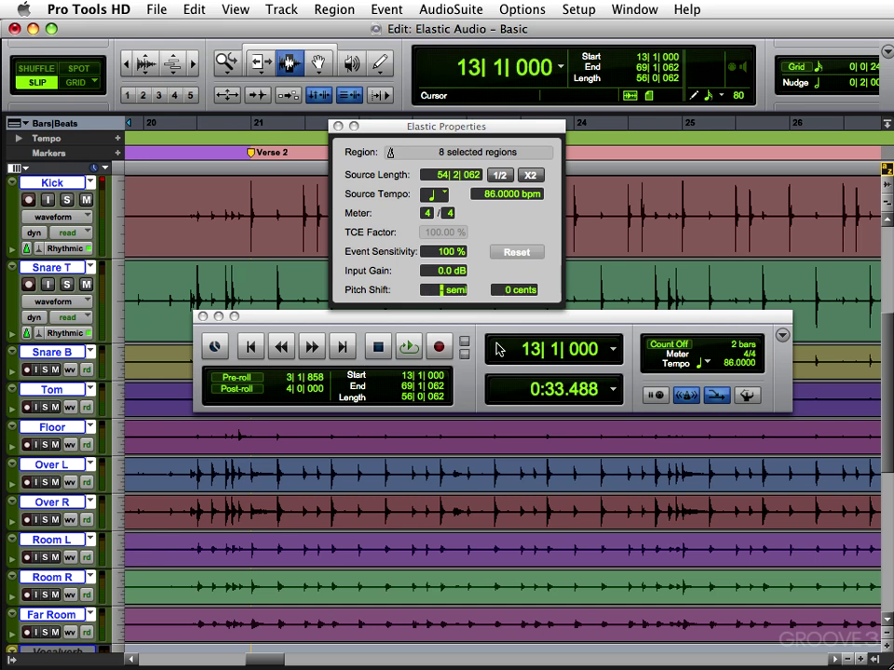
Audition the drums lowered 2 semitones from 20|4|738, then reselect all regions for resetting to 0
left_click(250, 232)
key("space")
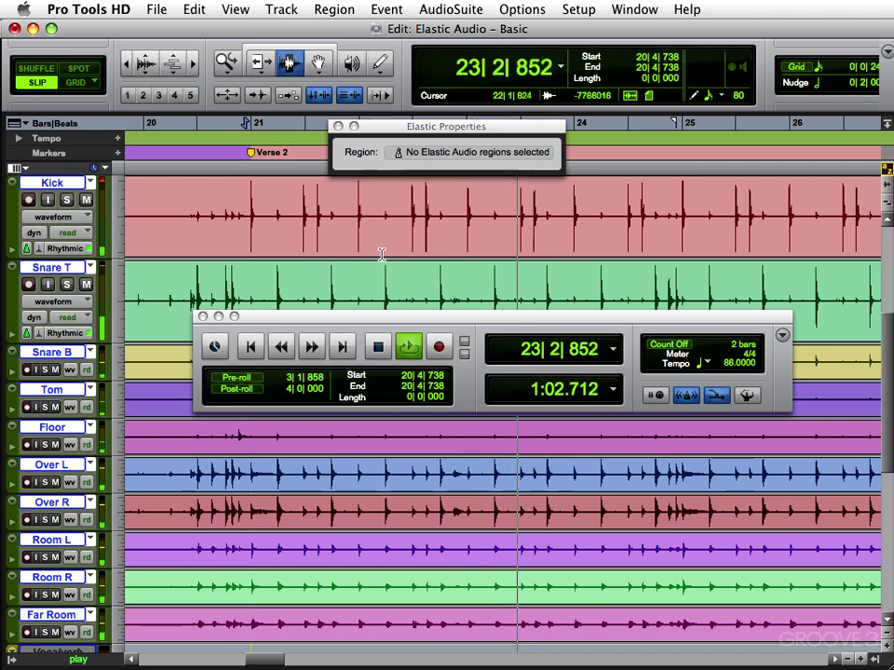
key("space")
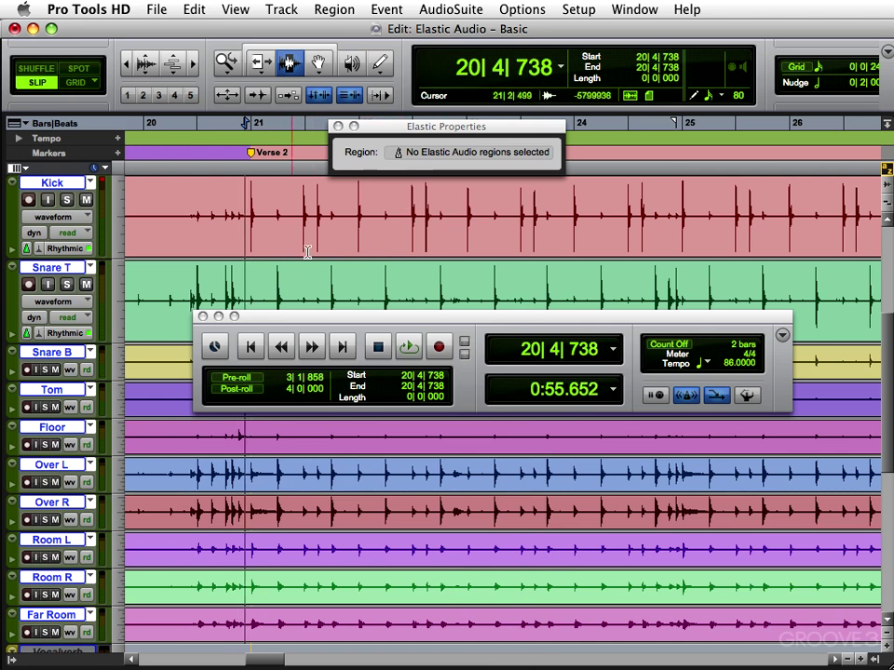
key("super+a")
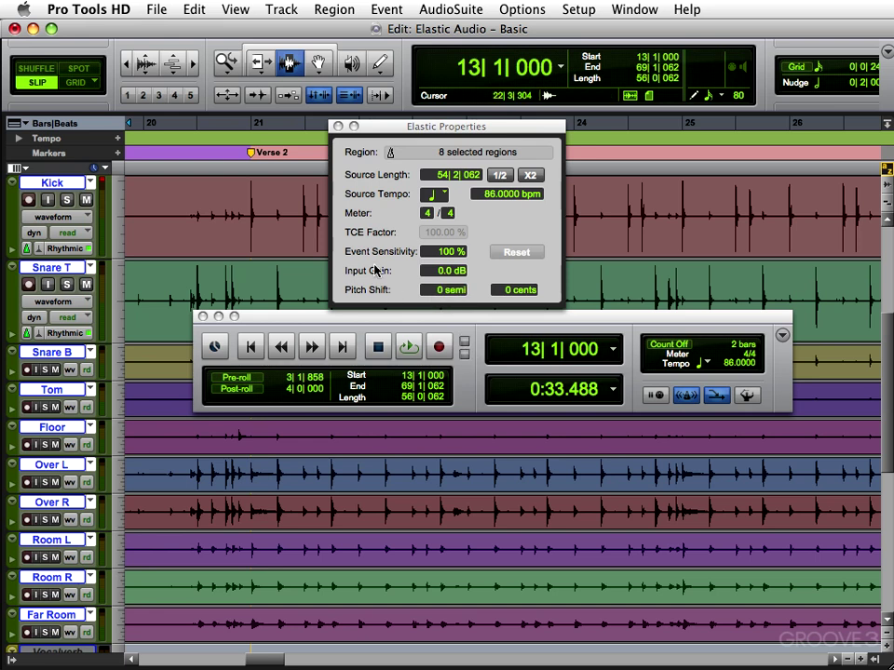
Select the whole Room L and Room R regions, pitch them down 5 semitones, and play from 20|2|791
left_click(303, 247)
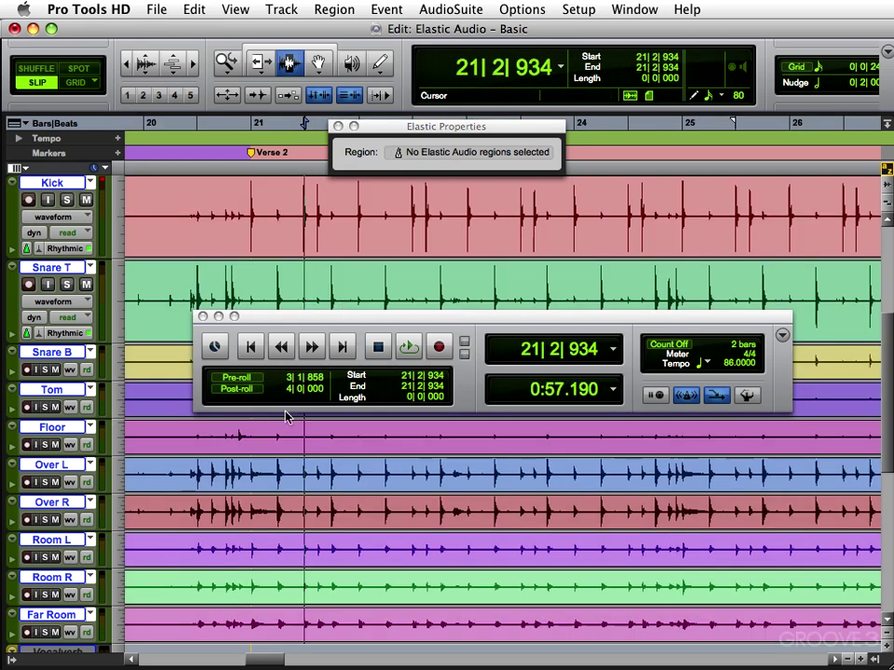
left_click(203, 554)
left_click_drag(179, 554, 349, 623)
double_click(359, 624)
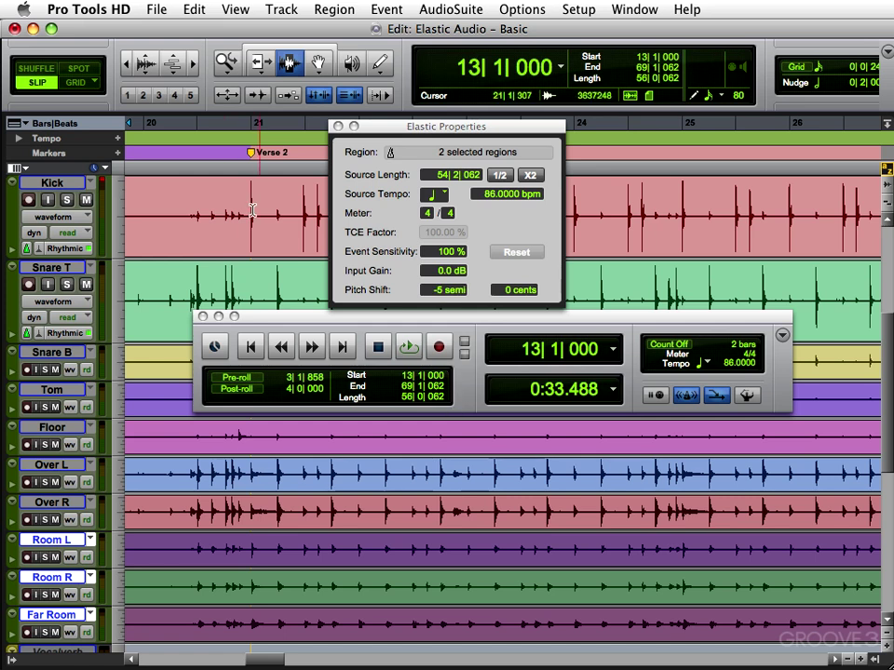
left_click(194, 238)
key("space")
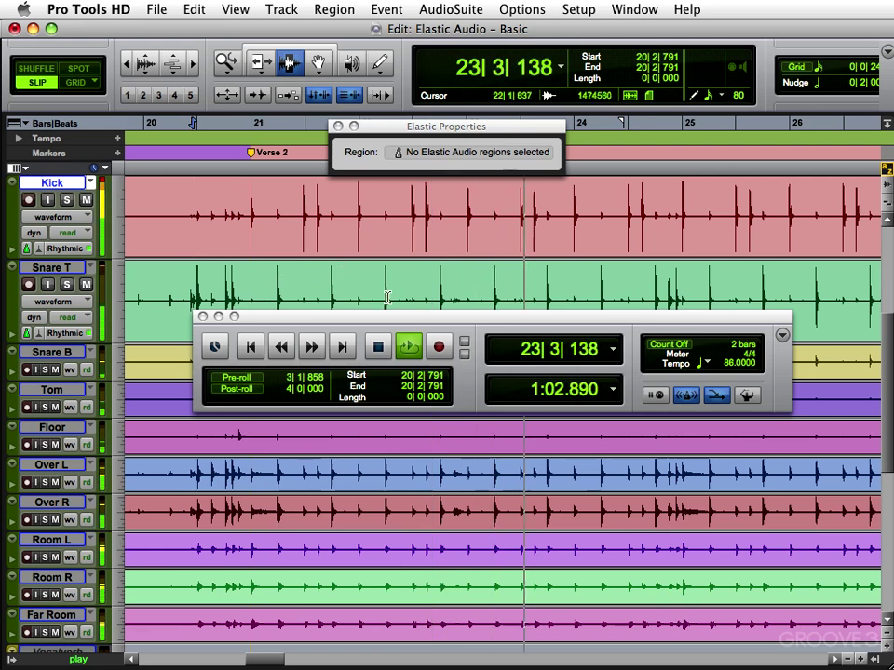
Stop playback, reselect the whole room-mic regions, then clear that selection
key("space")
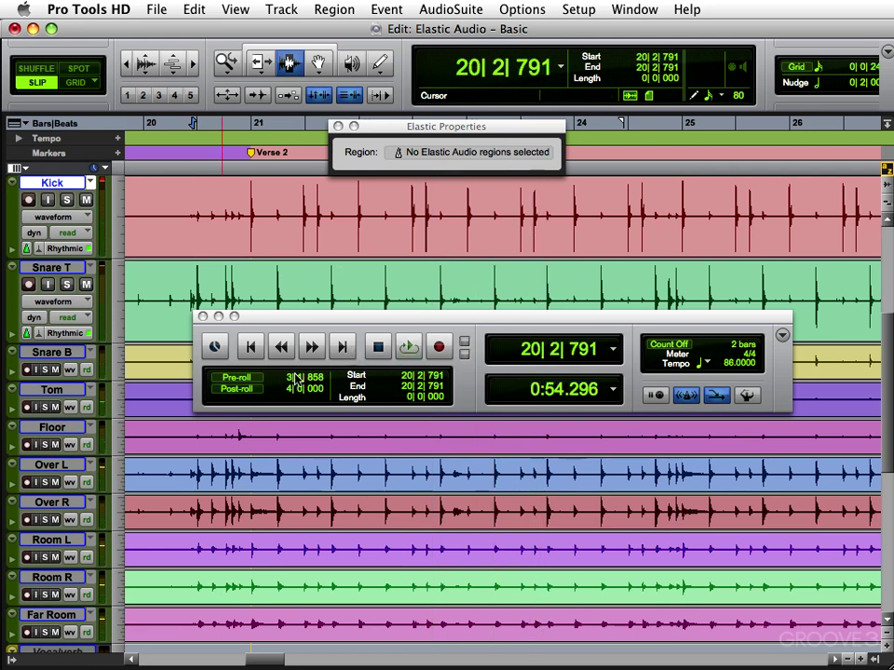
left_click_drag(191, 547, 433, 624)
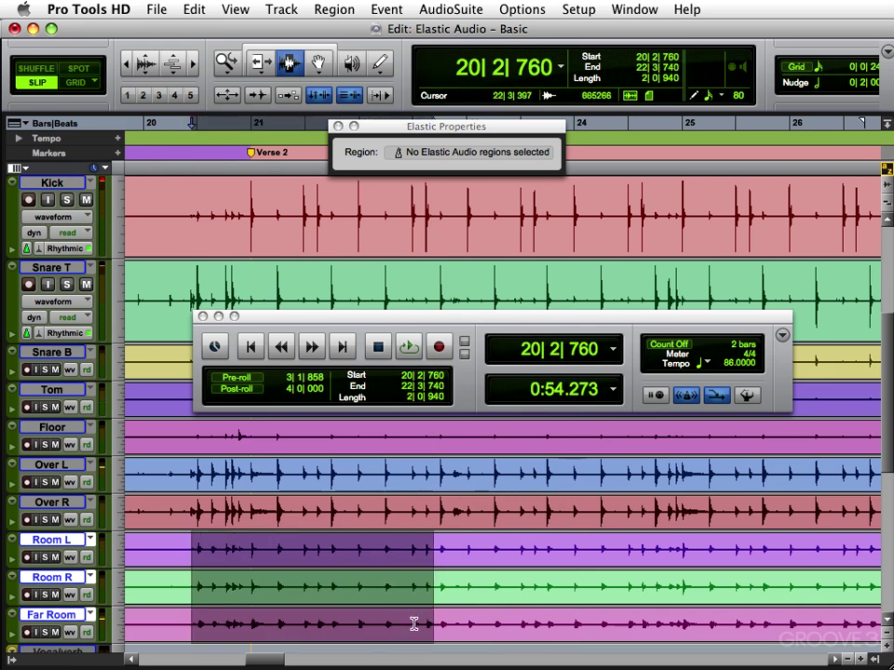
key("super+a")
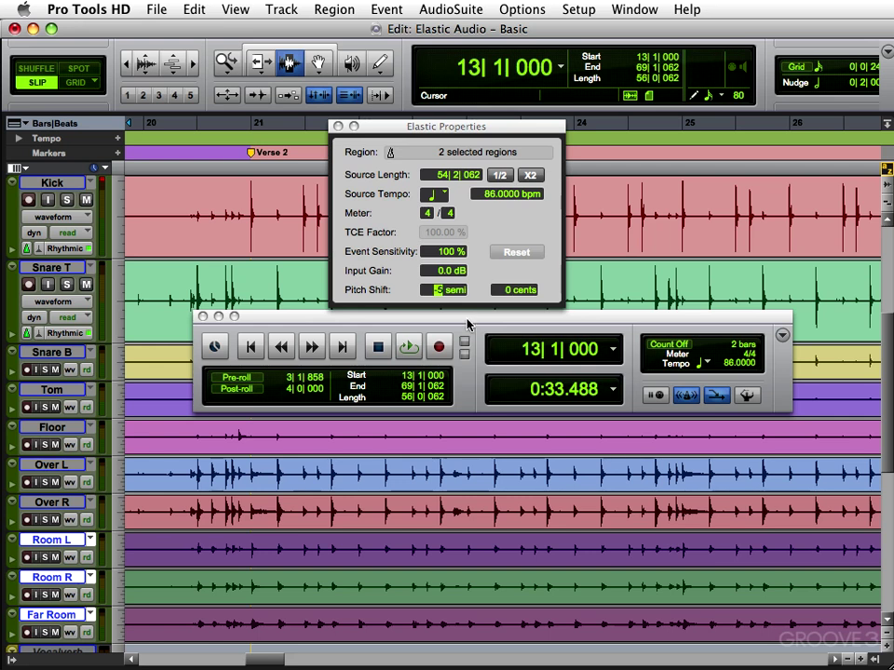
left_click(350, 473)
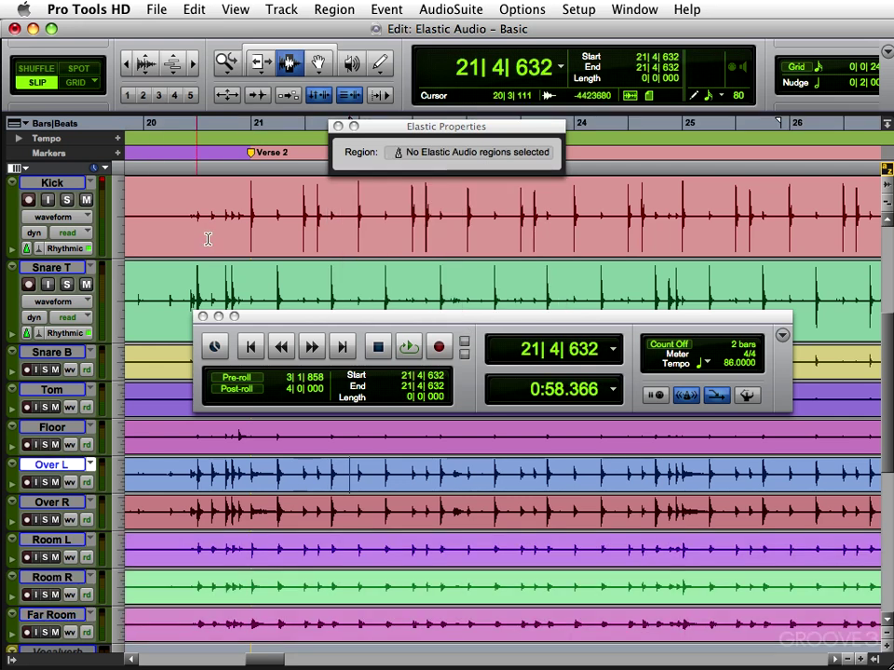
Disable Elastic Audio on Kick and Snare T, play from 20|3|765, and confirm the mode is None
left_click_drag(244, 253, 390, 249)
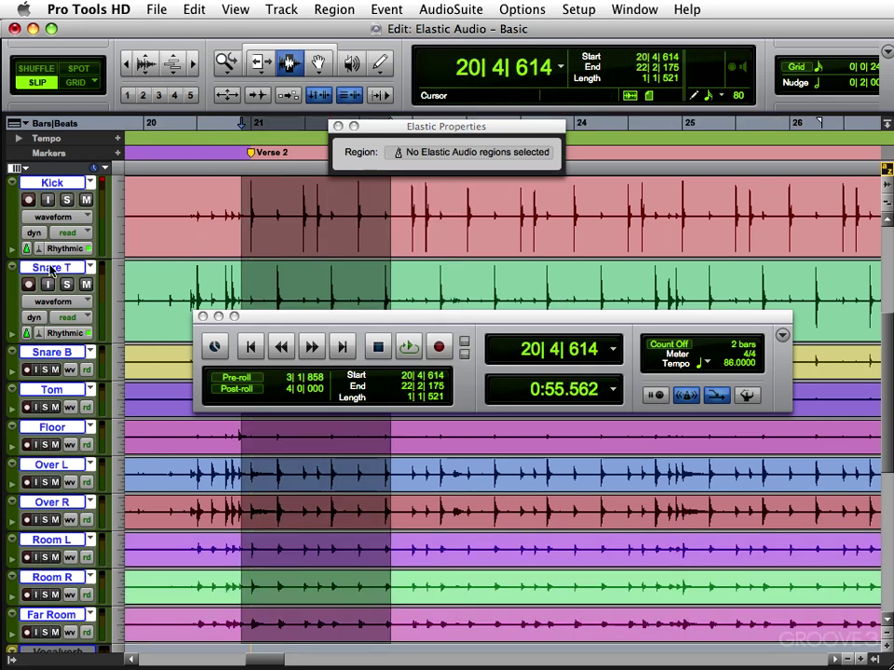
left_click(40, 251)
left_click(70, 177)
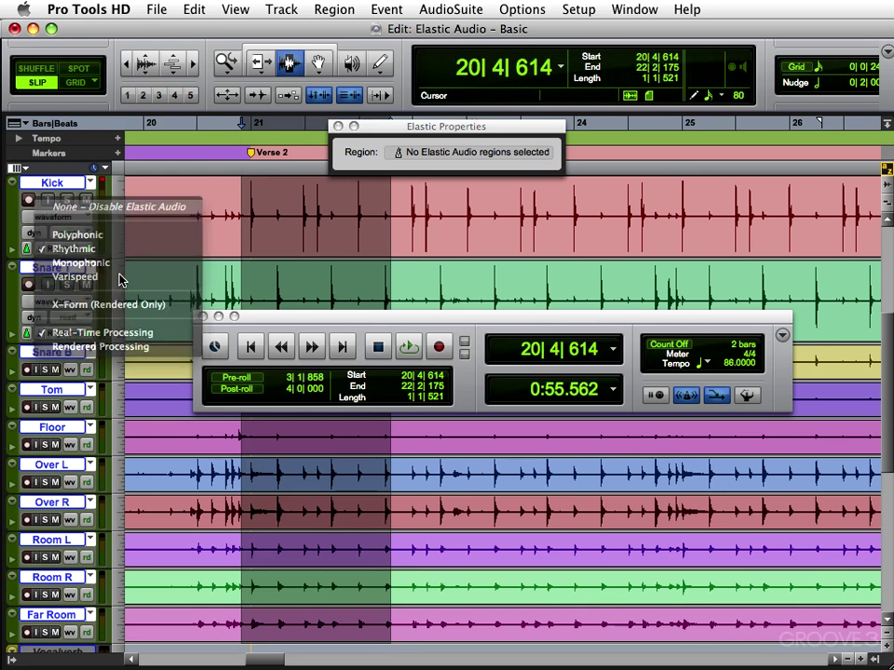
left_click(216, 459)
key("space")
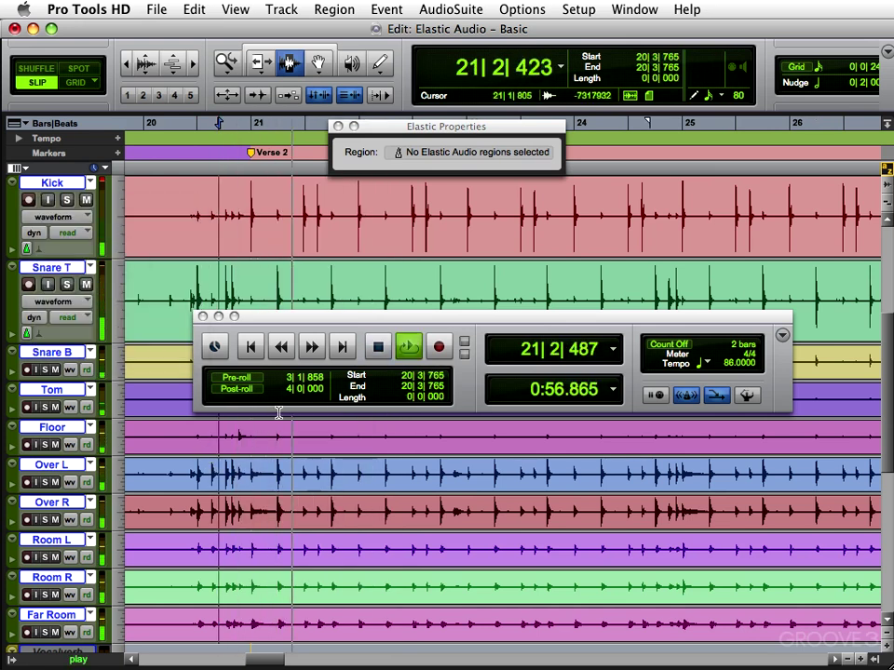
left_click(401, 338)
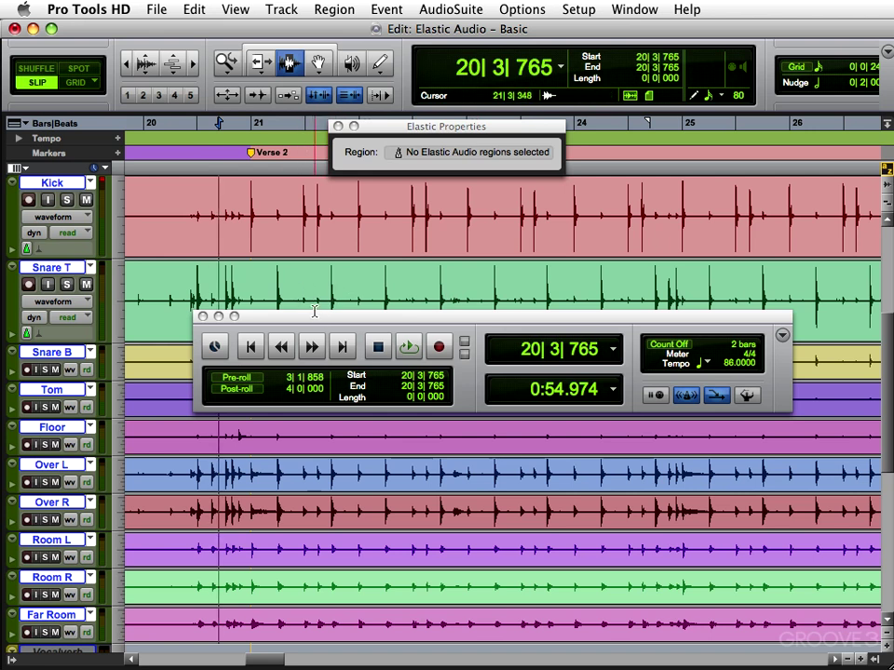
left_click(35, 251)
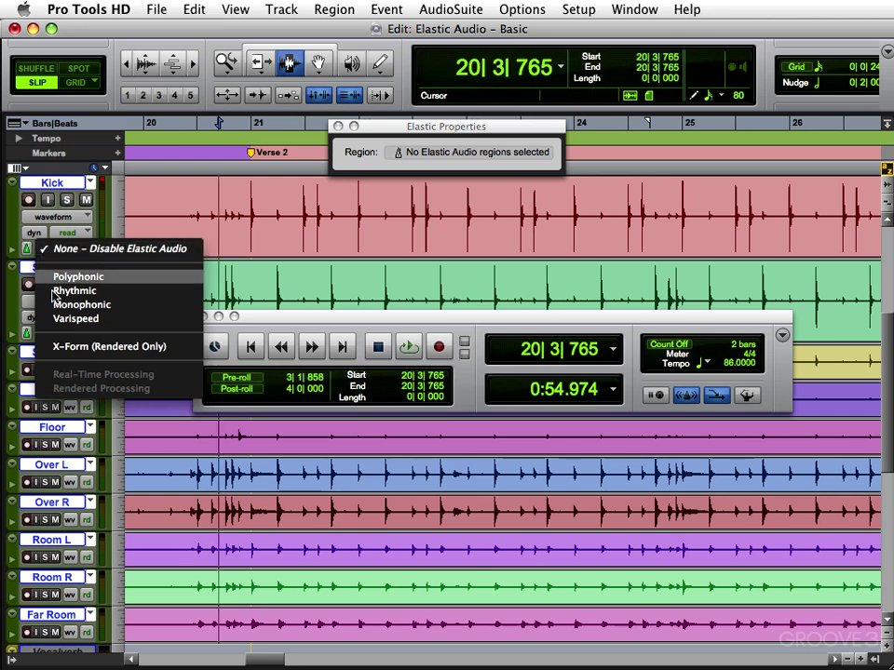
left_click(305, 276)
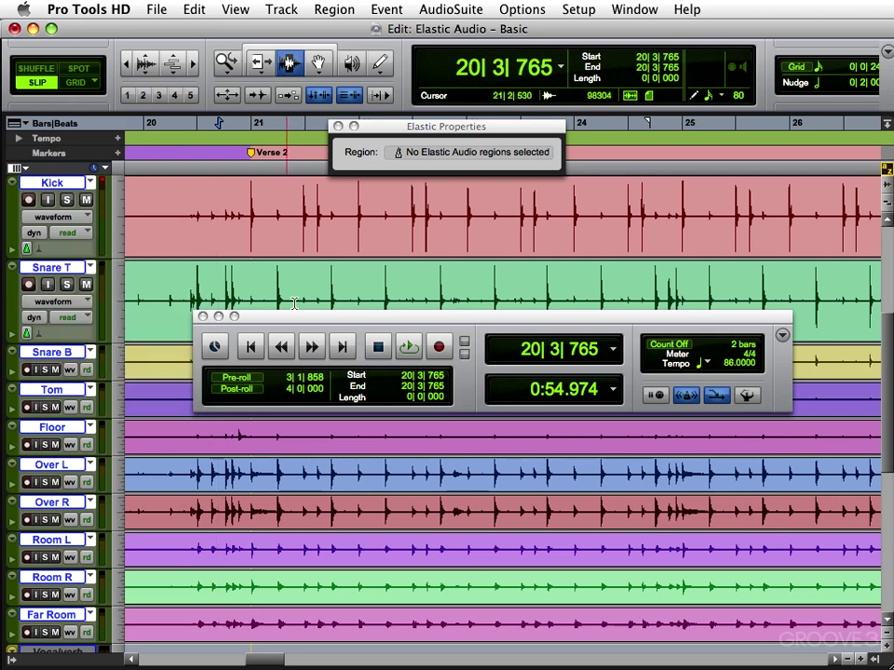